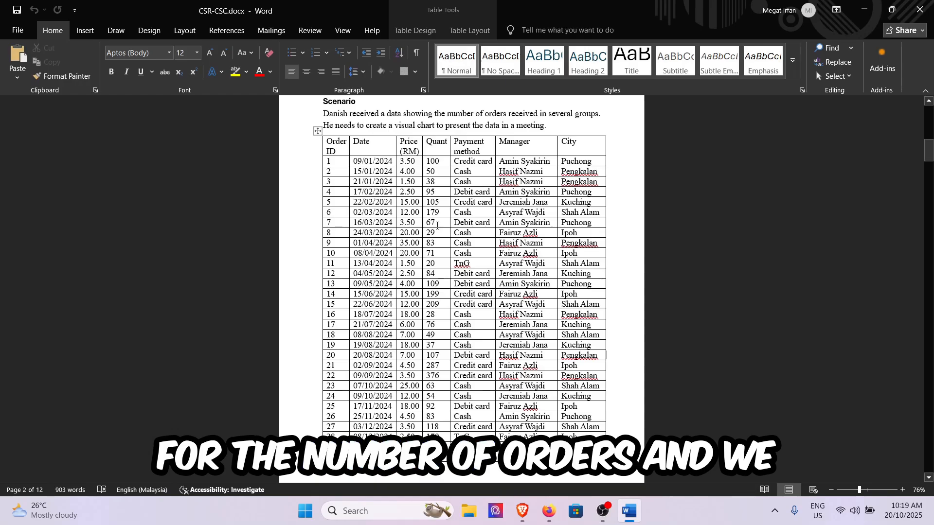
Step: Review the order table in the Word document, open Excel and create a blank workbook
scroll(437, 225, down, 1)
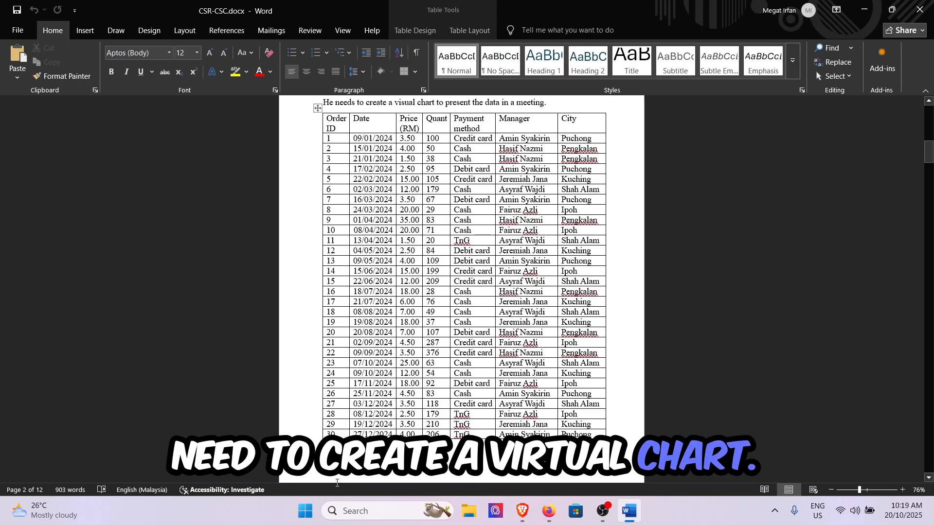
click(348, 511)
text(exce)
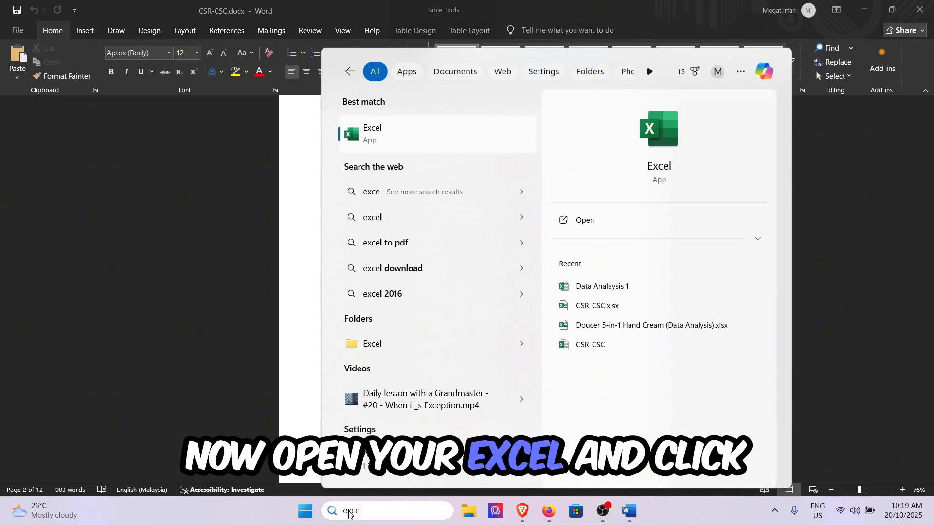
key(Return)
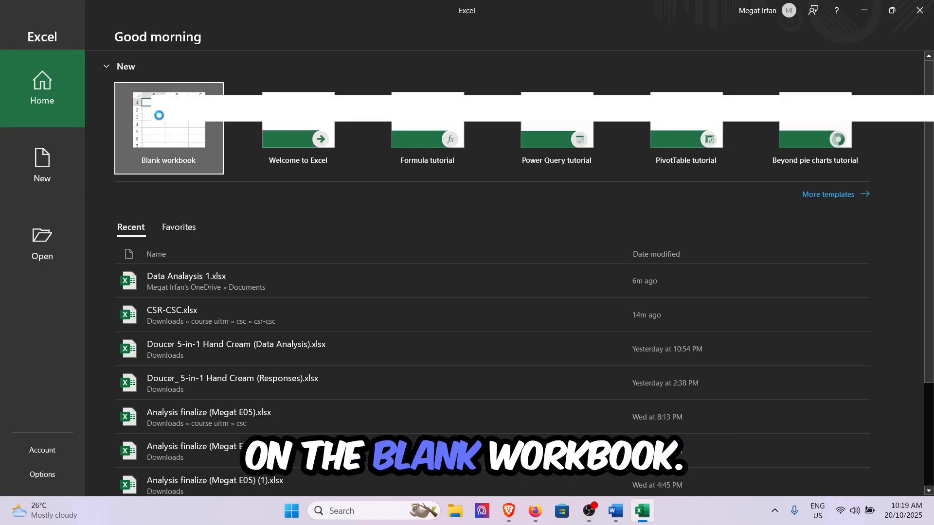
click(160, 116)
Step: Enter the header "Order ID" in cell B2 and the first ID, 1, in B3
click(88, 150)
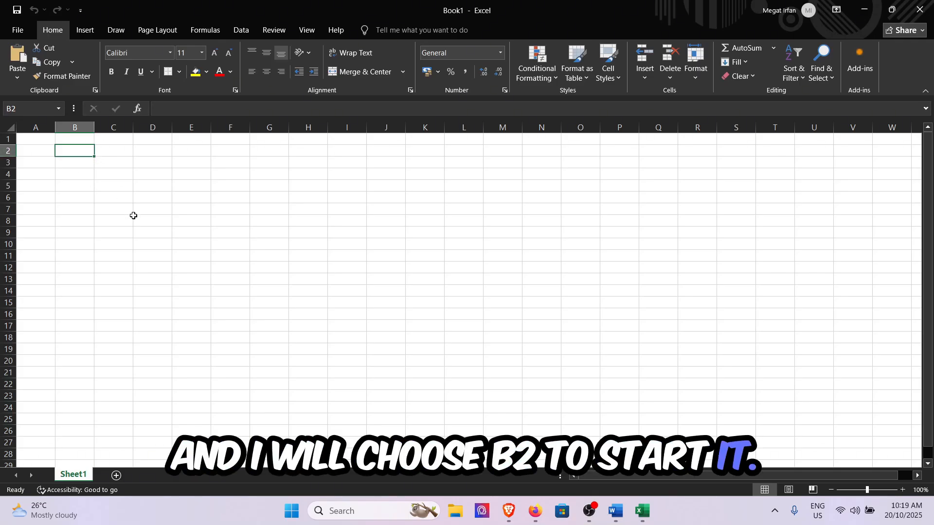
text(Or)
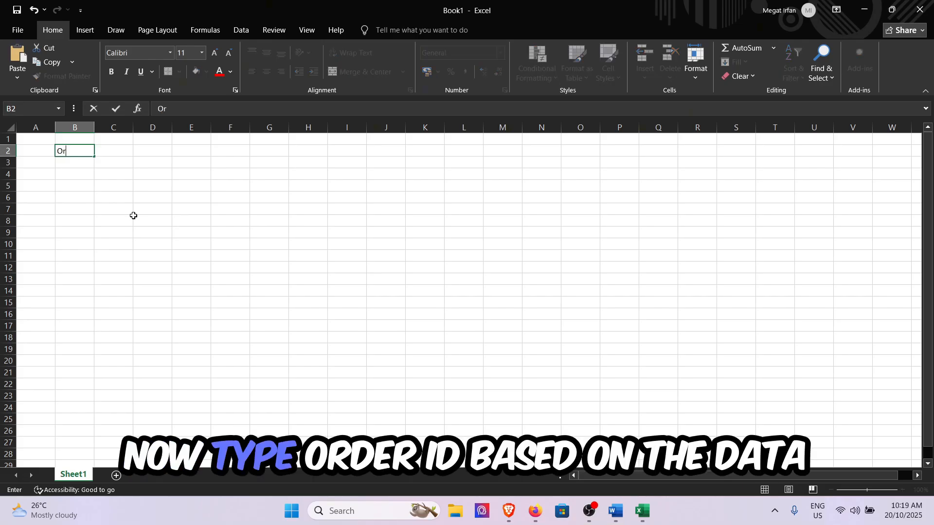
text(der ID)
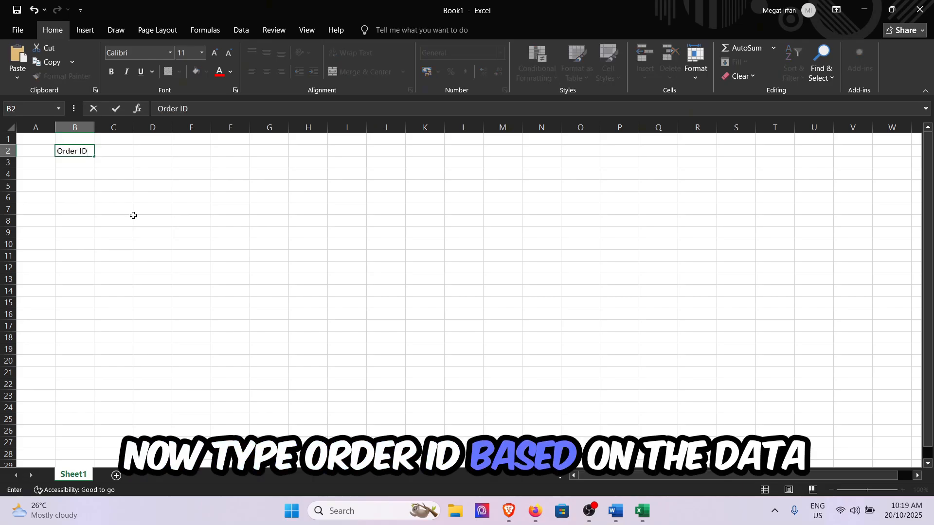
click(76, 163)
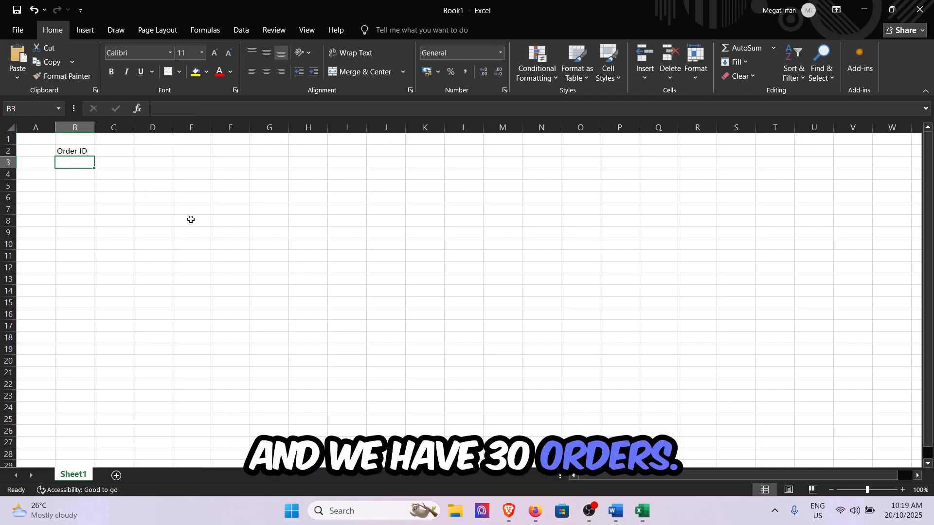
text(1)
click(79, 188)
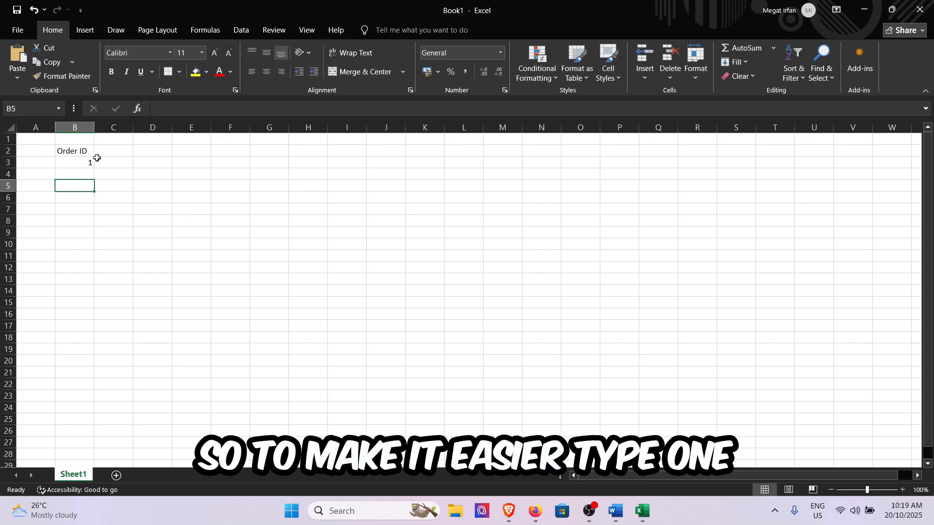
Step: Fill the order IDs down from B3 to B32 as a series from 1 to 30
drag(94, 171, 84, 365)
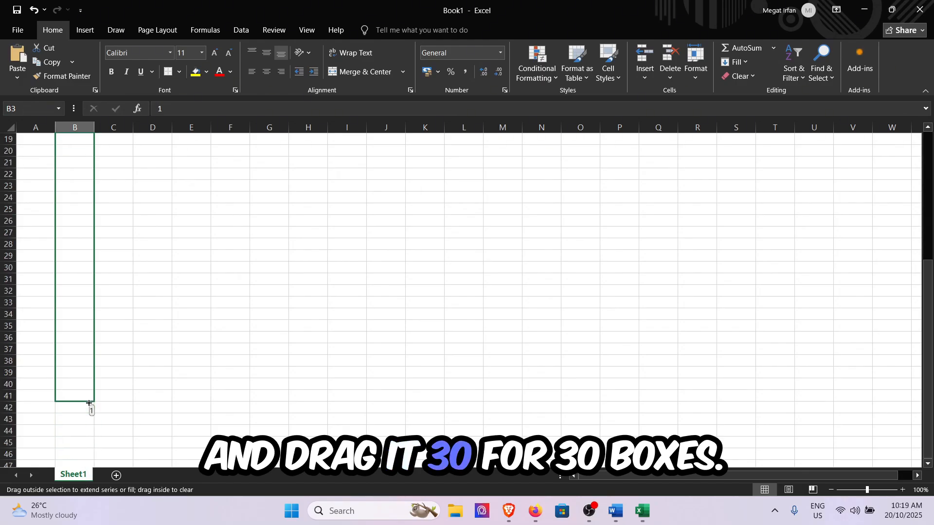
drag(80, 282, 80, 282)
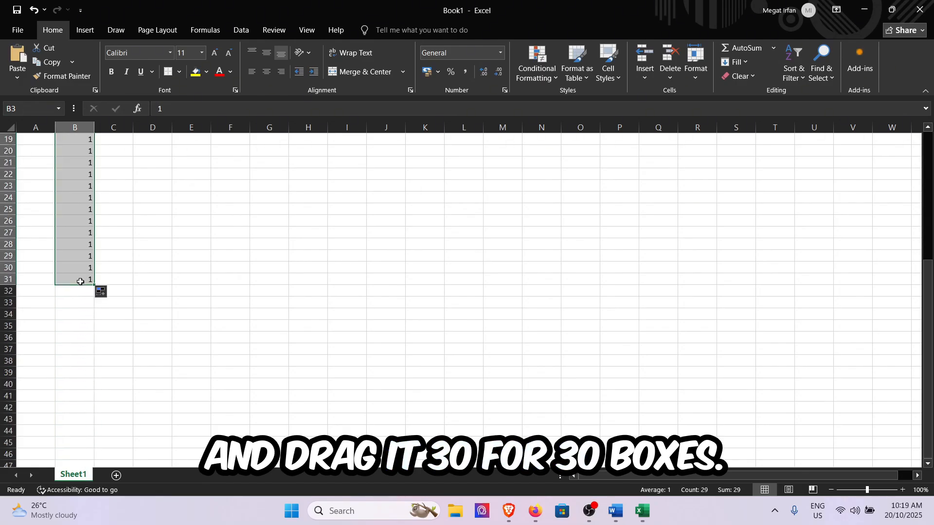
click(104, 293)
click(127, 321)
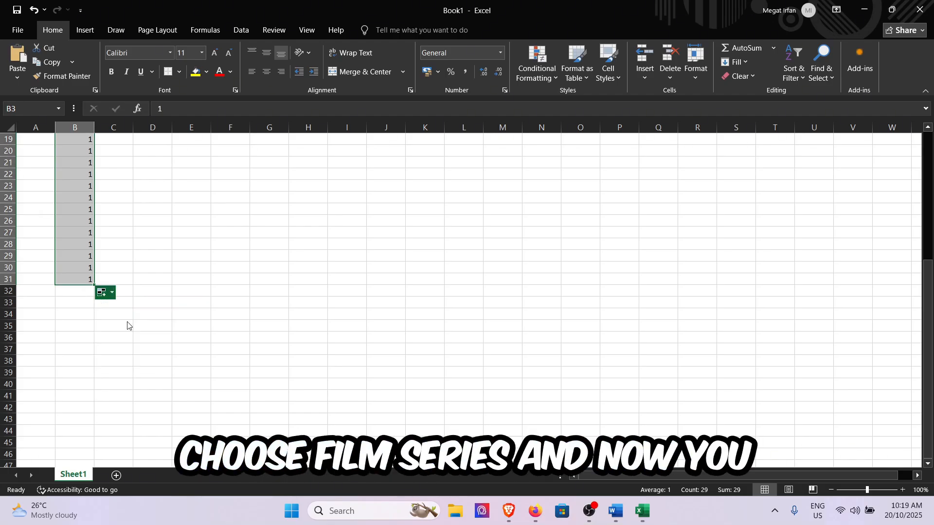
scroll(127, 322, up, 5)
scroll(127, 321, down, 4)
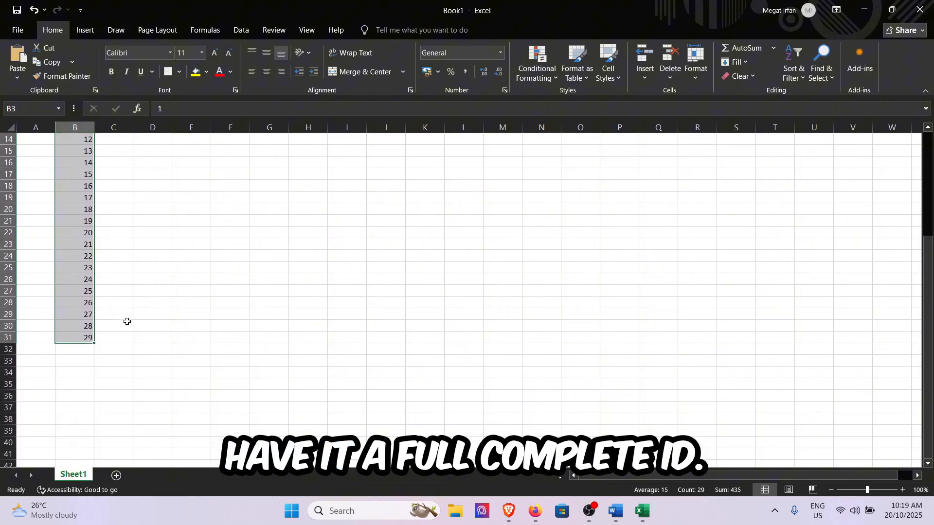
drag(94, 342, 97, 351)
scroll(157, 333, up, 5)
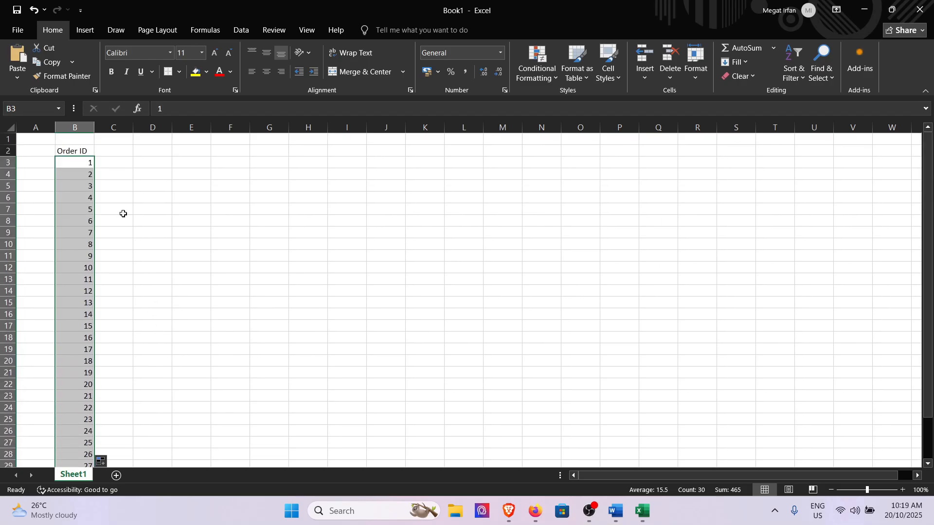
Step: Set the font size of the Order ID header and all its numbers, B2:B32, to 14
click(78, 150)
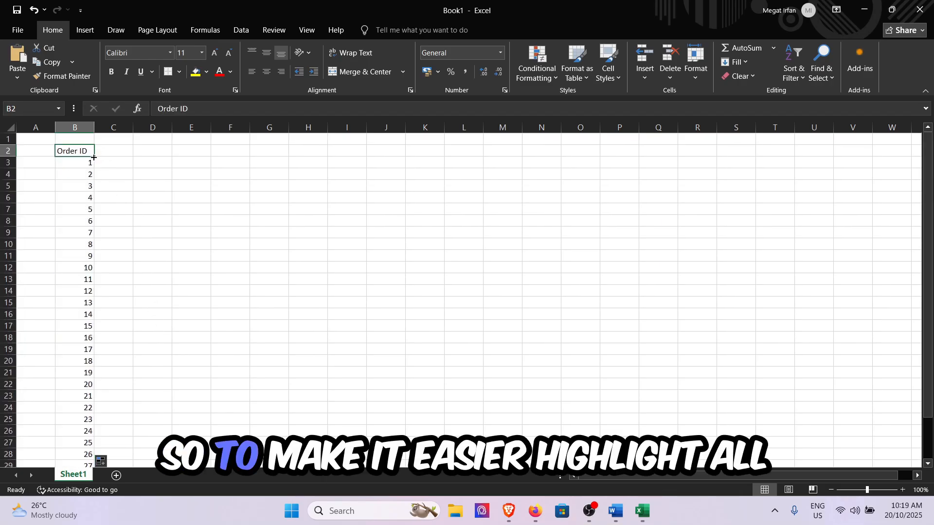
drag(65, 150, 83, 515)
drag(83, 457, 85, 444)
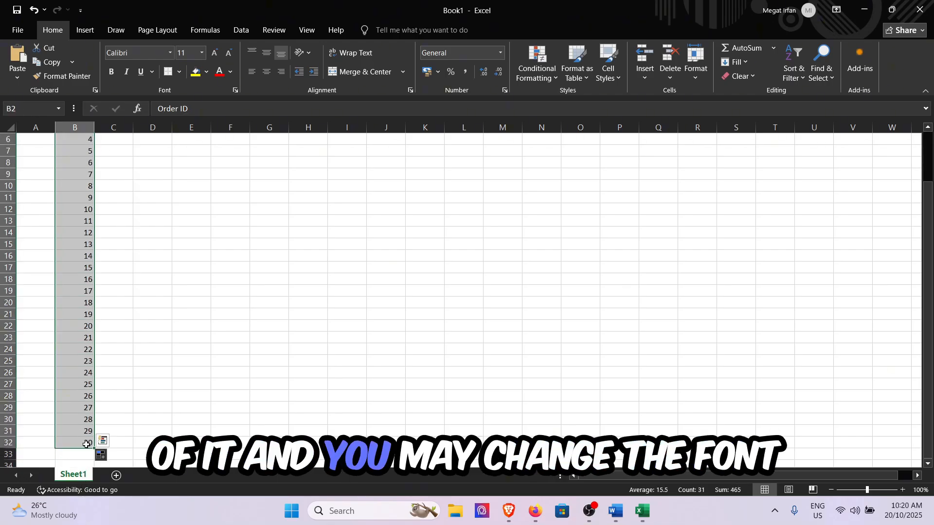
click(147, 53)
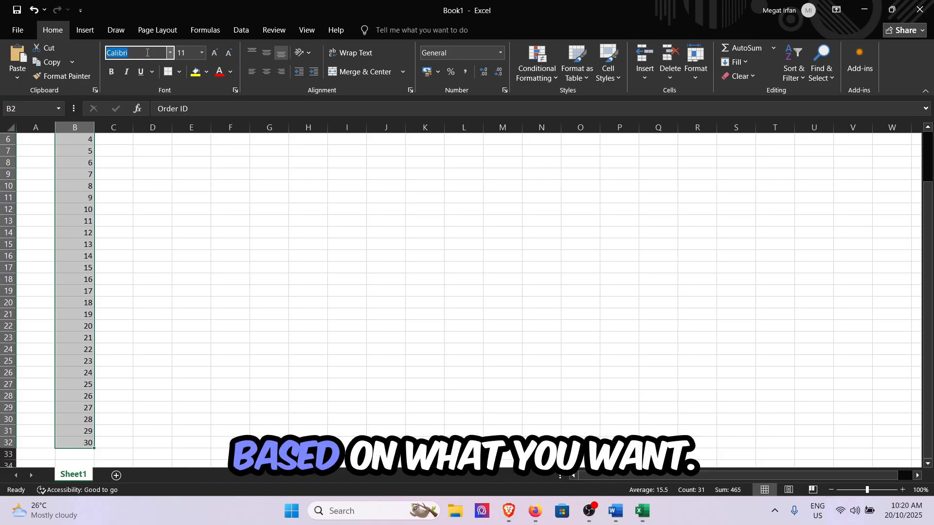
click(190, 54)
text(14)
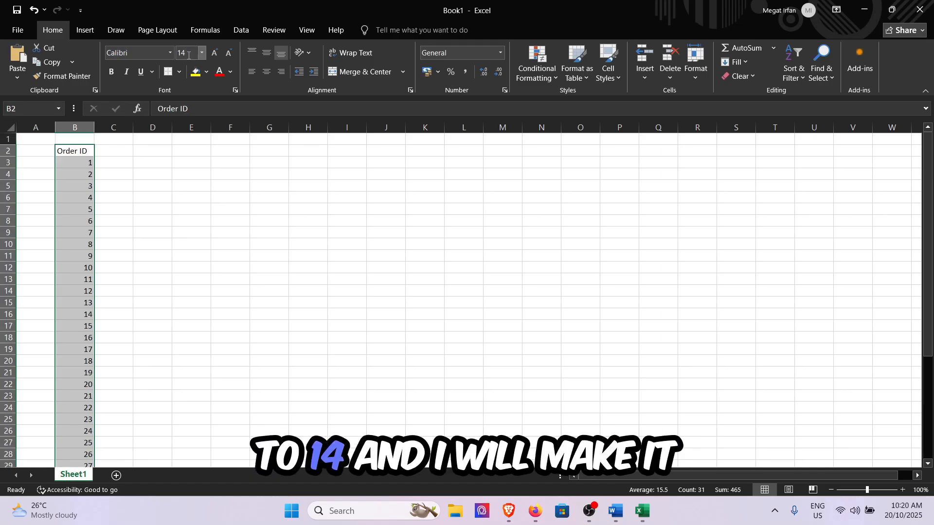
key(Return)
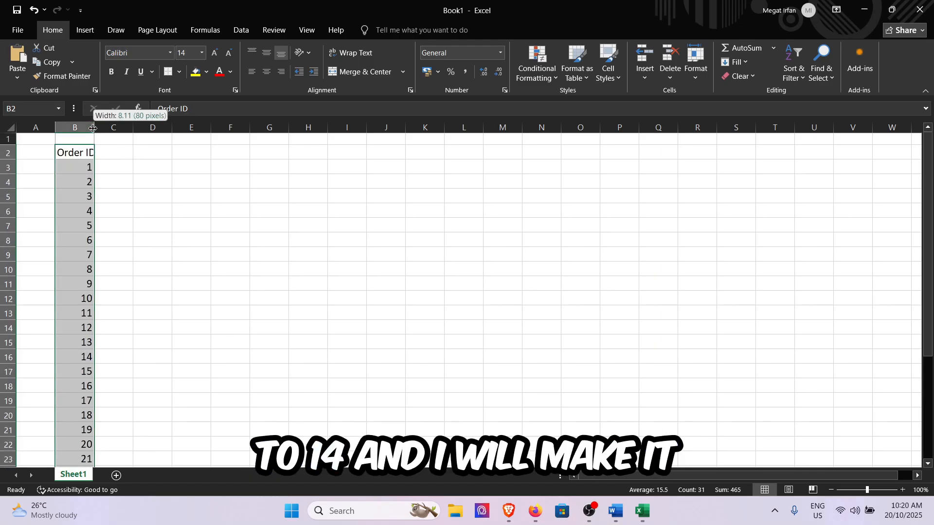
Step: Widen column B to fit the Order ID header and centre its cells horizontally and vertically
drag(93, 128, 105, 128)
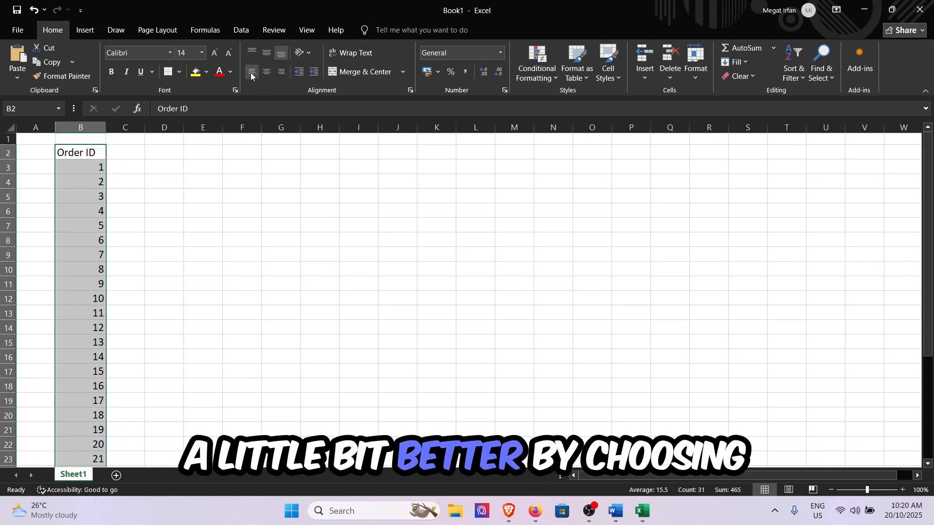
click(267, 53)
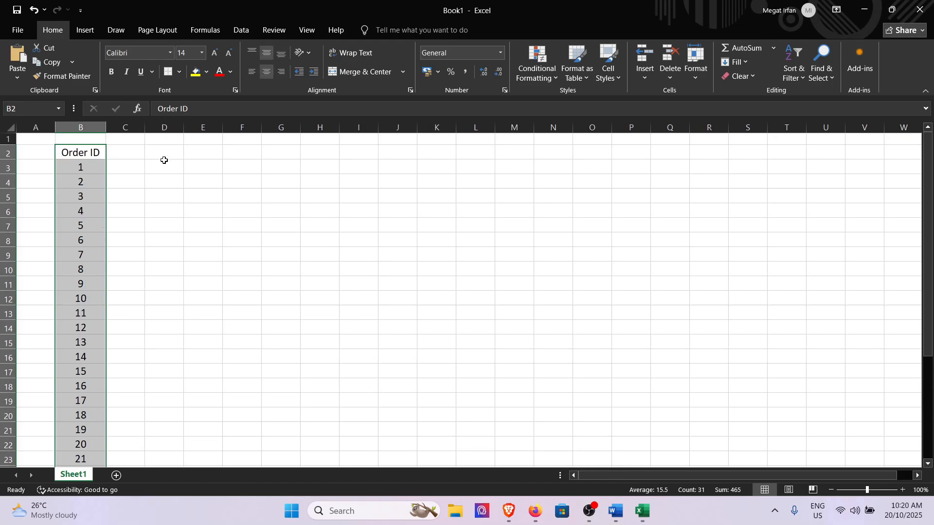
Step: Switch to the Word document containing the order table to get the remaining column data
click(122, 169)
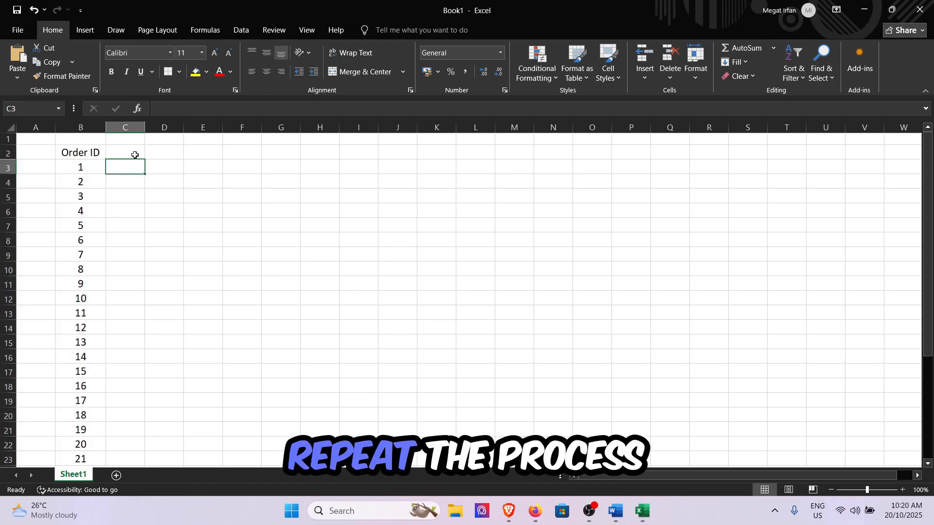
click(613, 510)
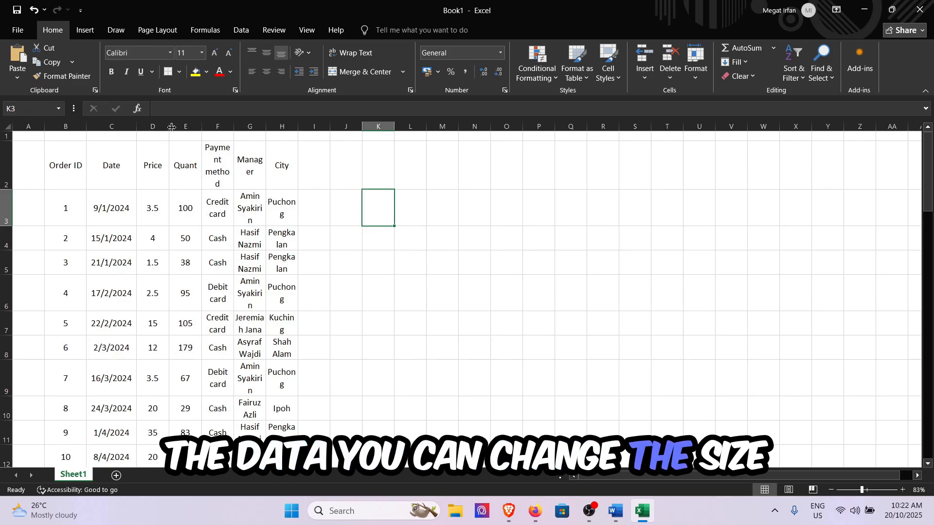
Step: Complete the "Quant" header in cell E2 so it reads "Quantity"
click(187, 168)
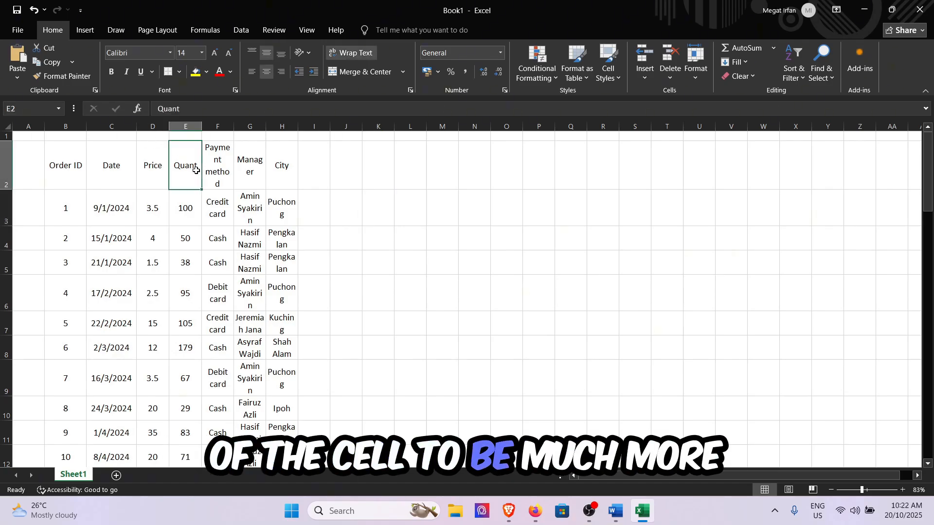
click(226, 104)
text(ity)
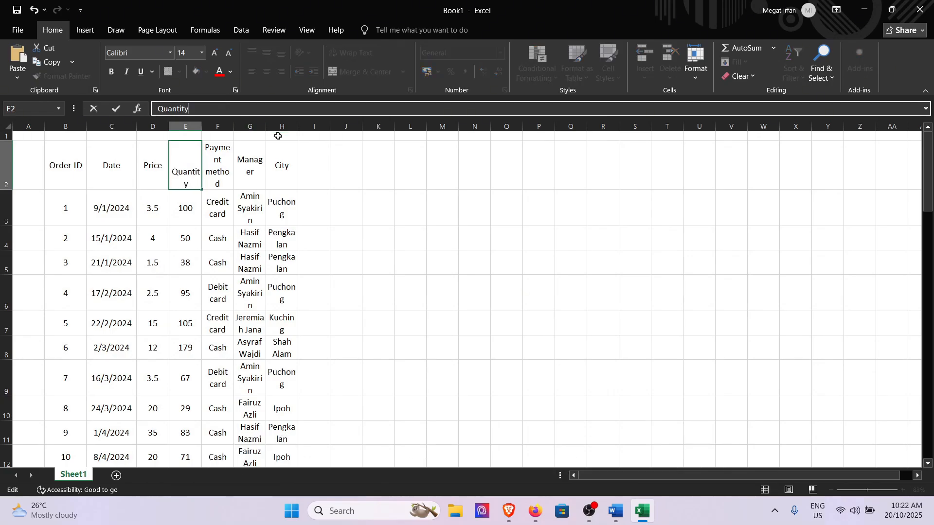
click(385, 205)
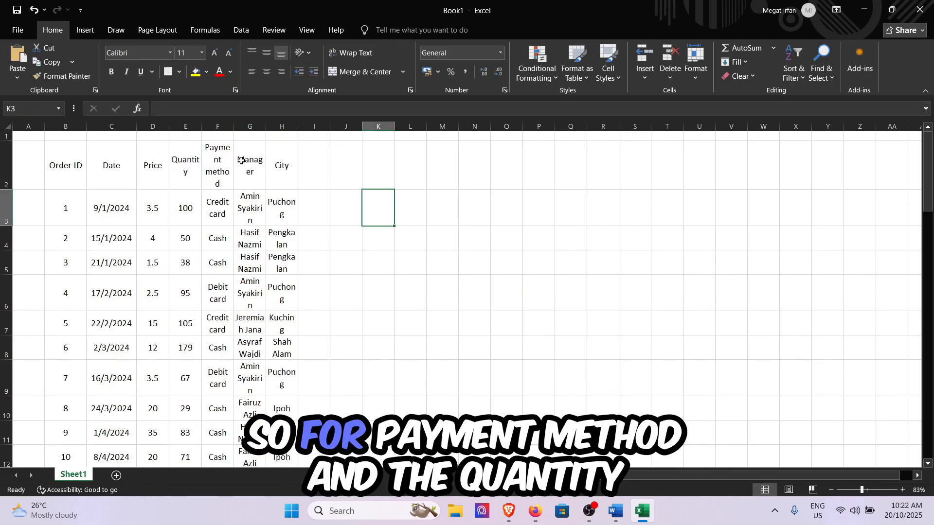
Step: Widen the Quantity, Payment method, Manager and City columns so their words no longer break across lines
drag(200, 130, 376, 127)
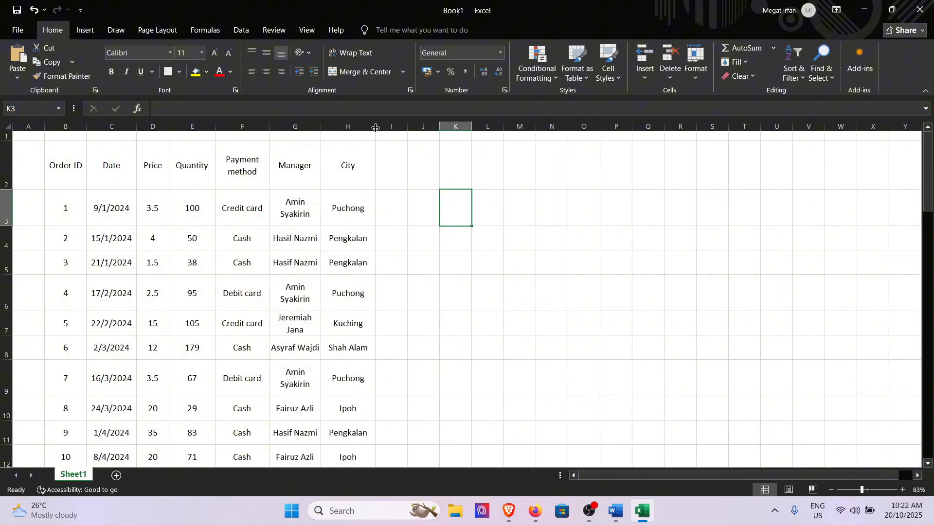
scroll(440, 238, down, 1)
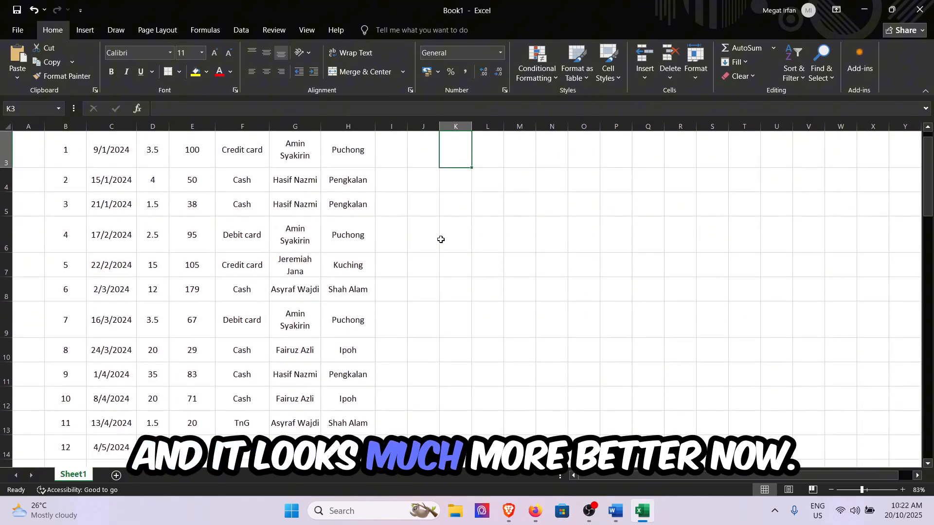
scroll(440, 238, up, 1)
Step: Apply All Borders to the whole order table, B2:H32
scroll(441, 239, down, 1)
drag(68, 175, 334, 441)
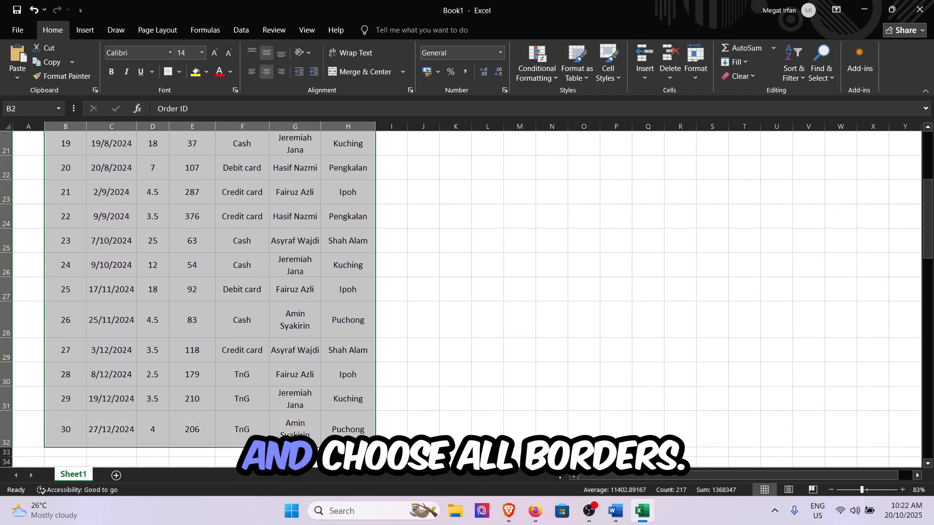
click(179, 71)
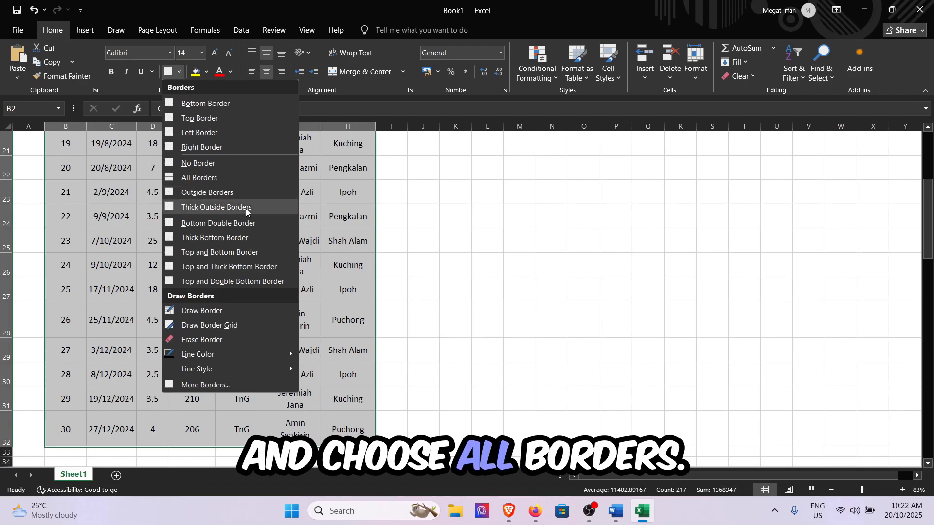
click(199, 178)
scroll(440, 251, up, 7)
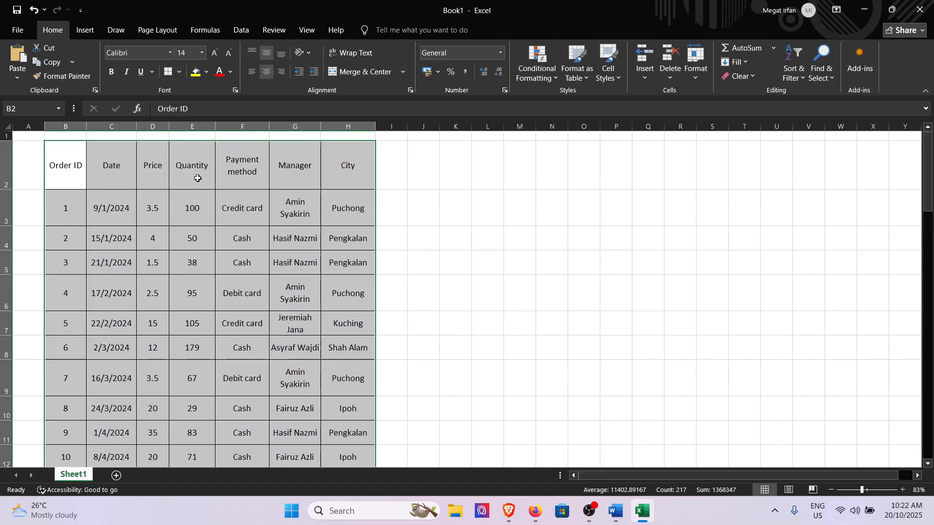
click(396, 266)
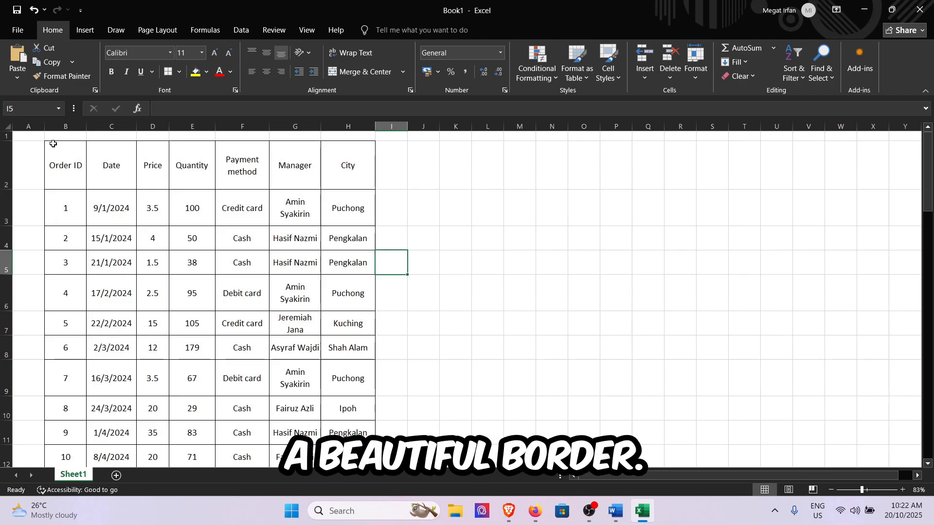
click(179, 71)
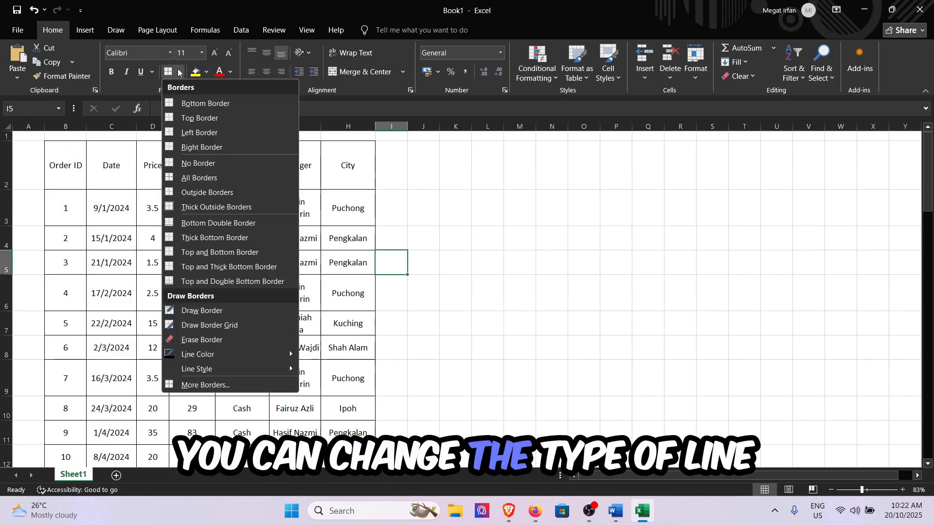
mouse_move(226, 365)
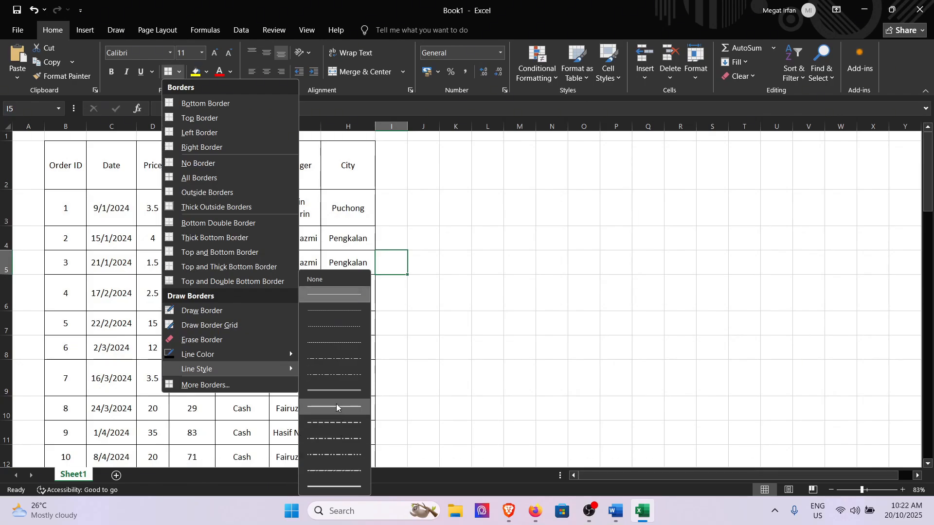
click(544, 207)
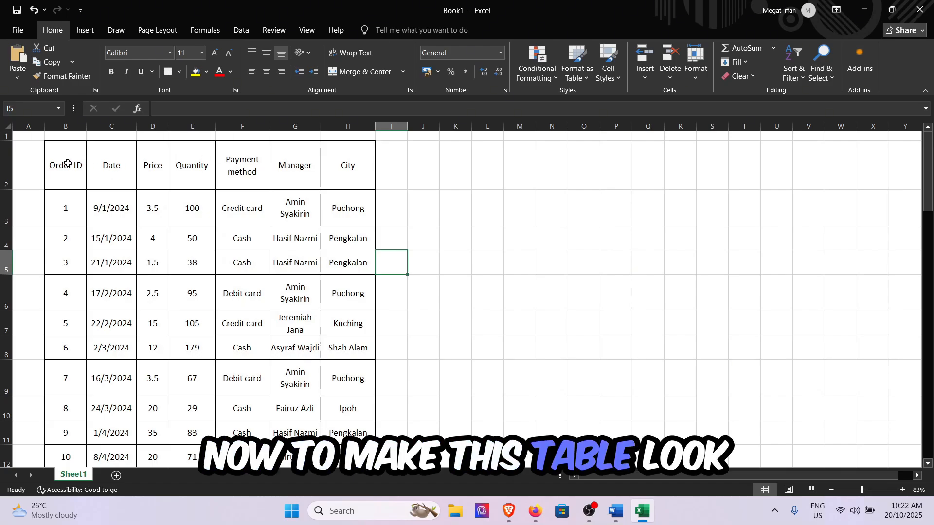
Step: Convert the order range B2:H32 into an Excel table, treating its first row as headers
drag(68, 164, 335, 423)
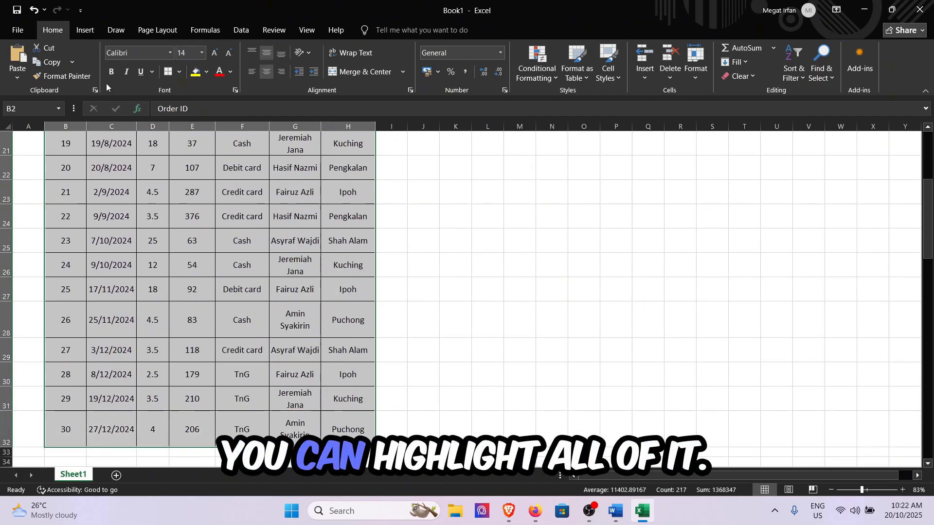
click(89, 27)
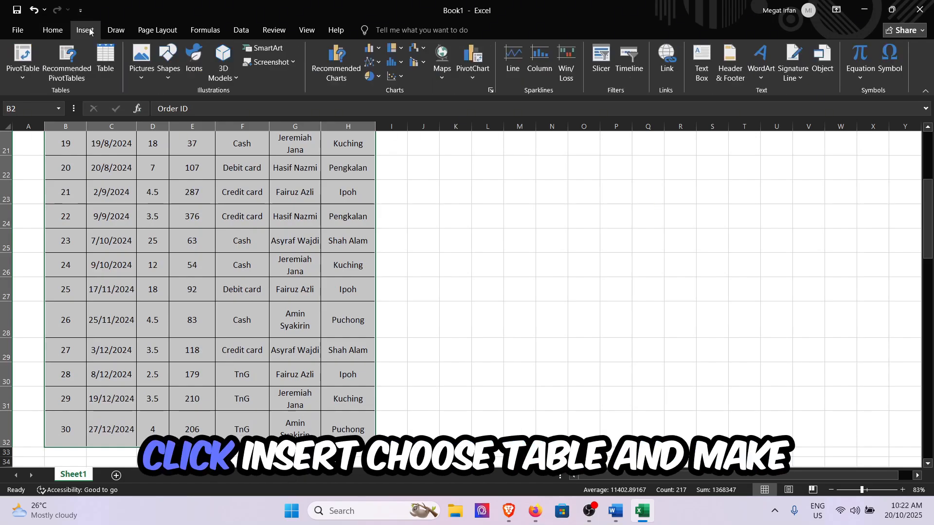
click(107, 71)
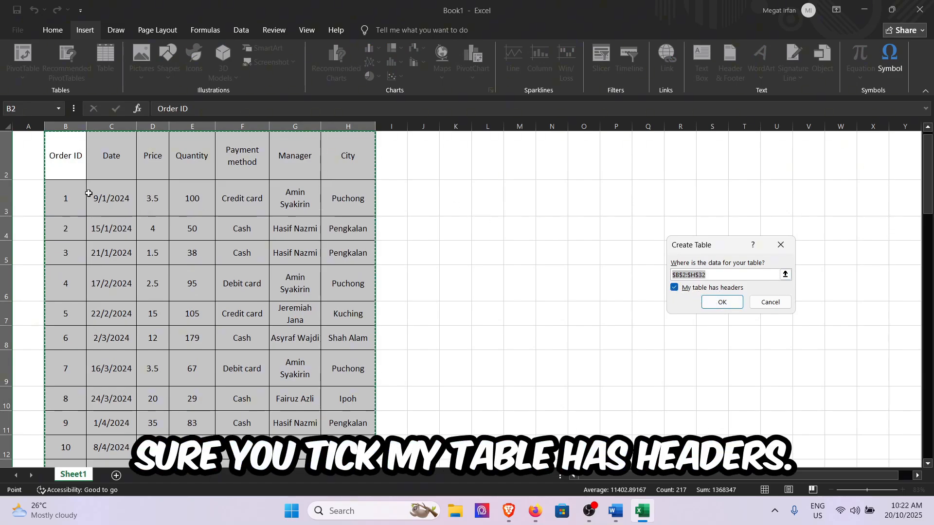
click(722, 303)
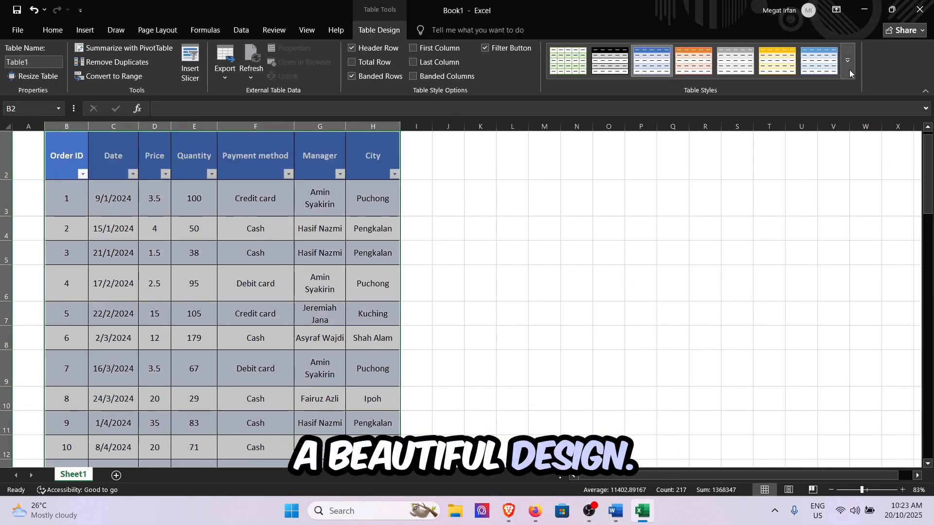
Step: Apply the orange style from the second row of the Medium table styles to the order table
click(847, 61)
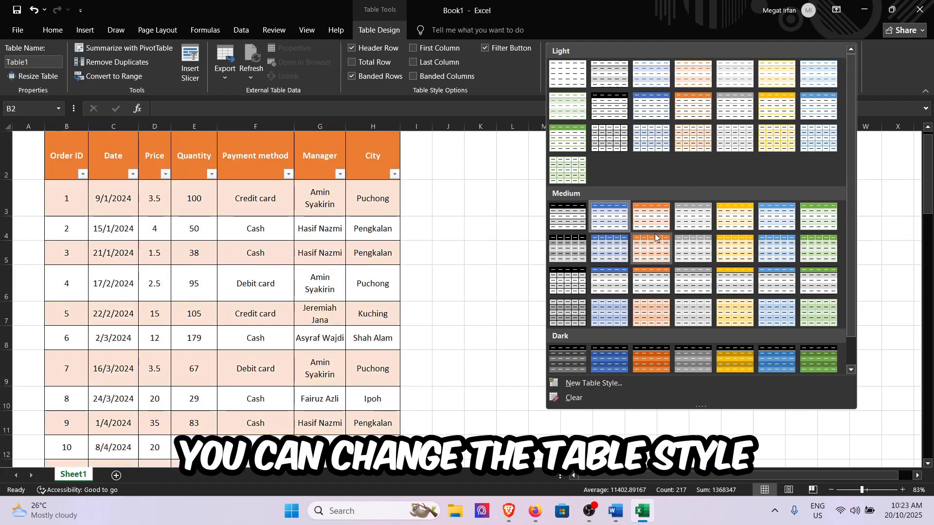
click(651, 256)
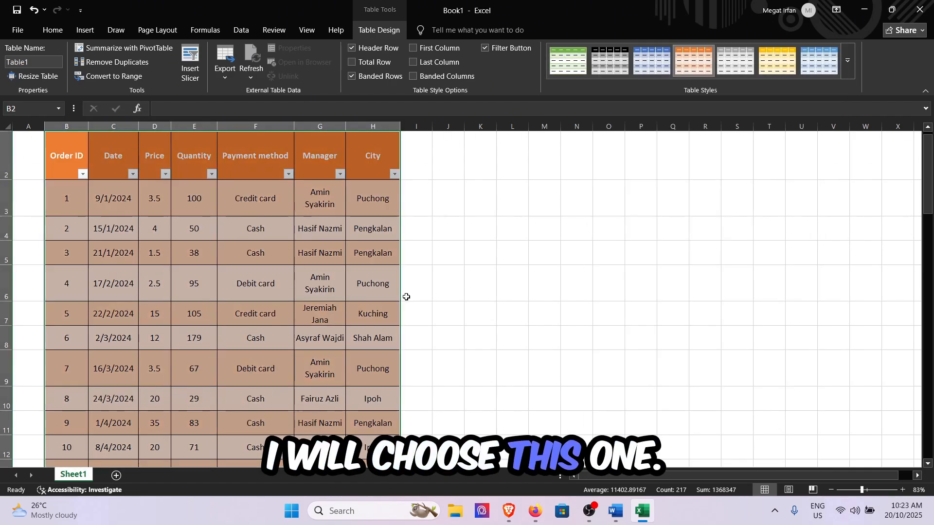
scroll(406, 296, down, 1)
click(407, 297)
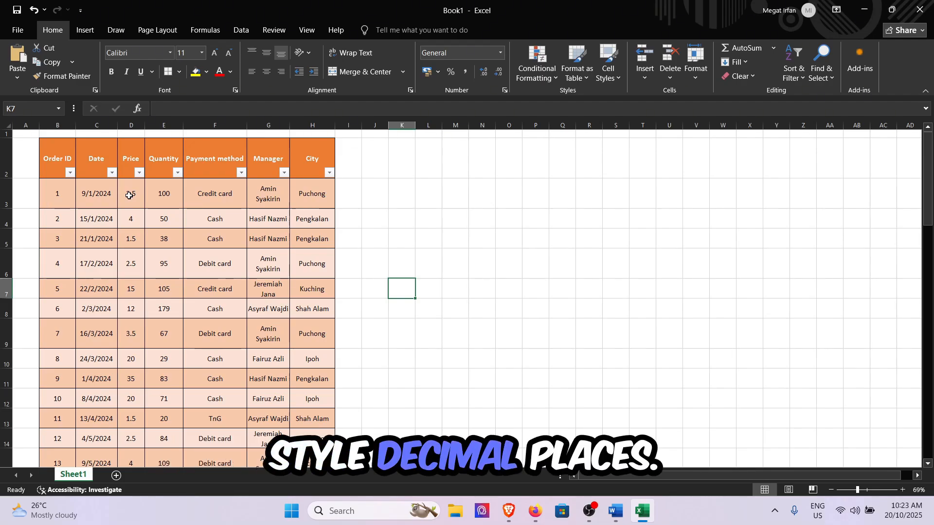
Step: Format all Price values in the order table, D3:D32, as Currency
drag(129, 195, 127, 431)
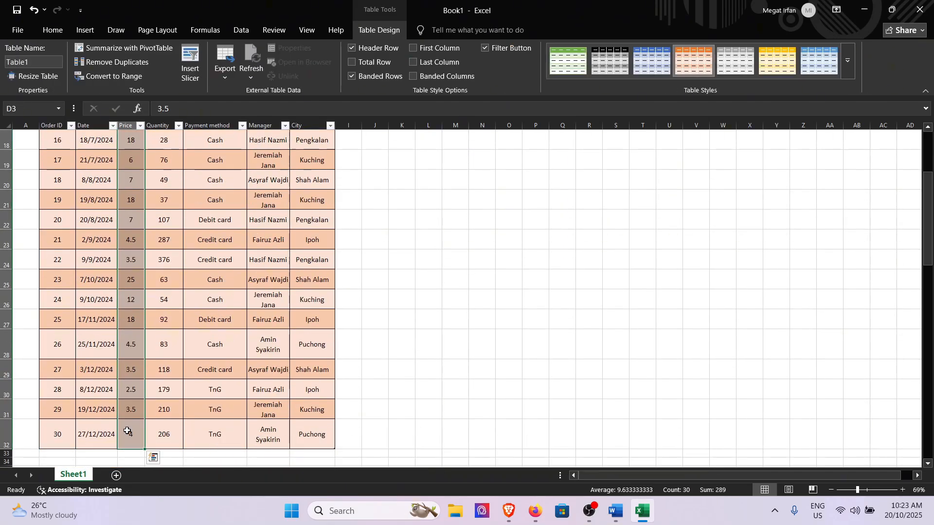
click(53, 30)
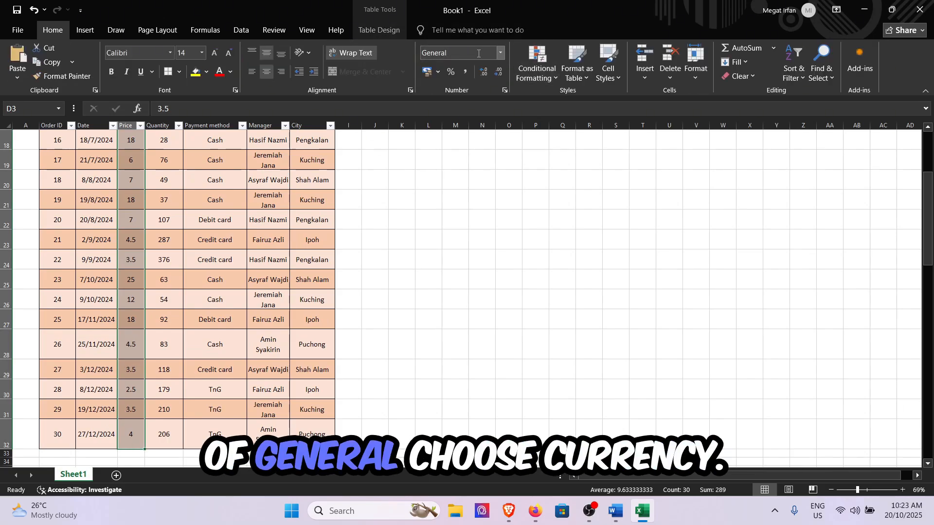
click(501, 53)
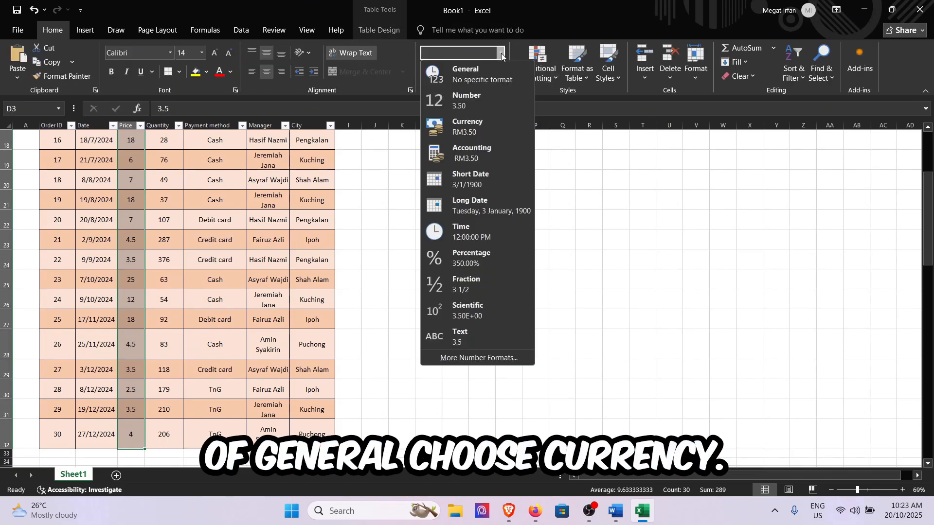
click(499, 126)
scroll(170, 269, down, 5)
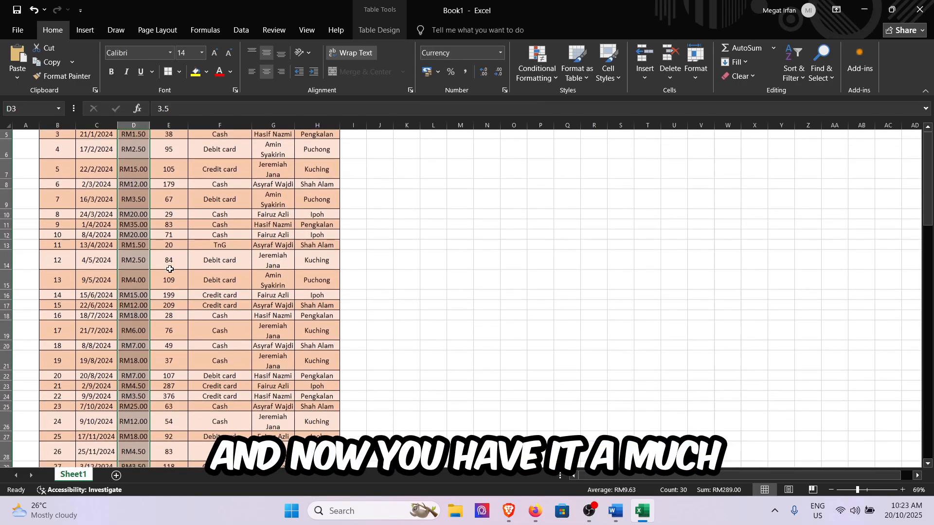
scroll(169, 269, up, 5)
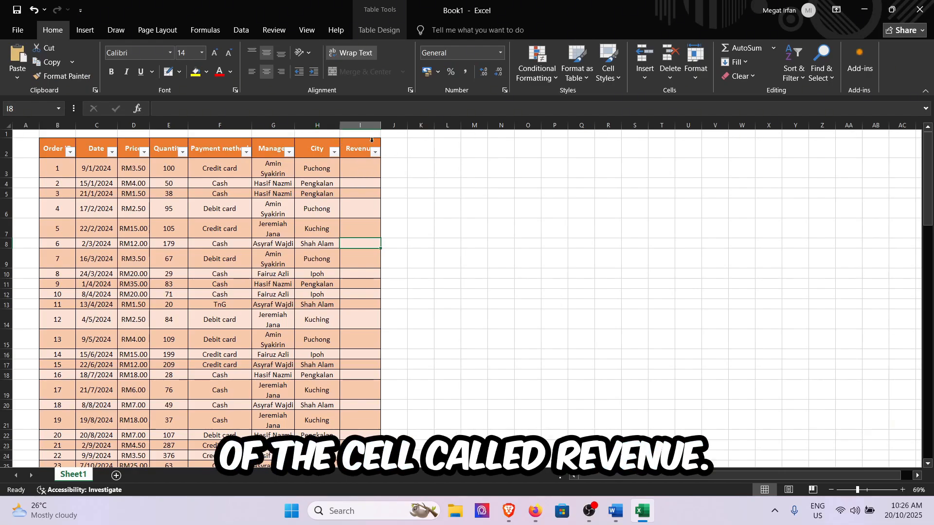
click(359, 166)
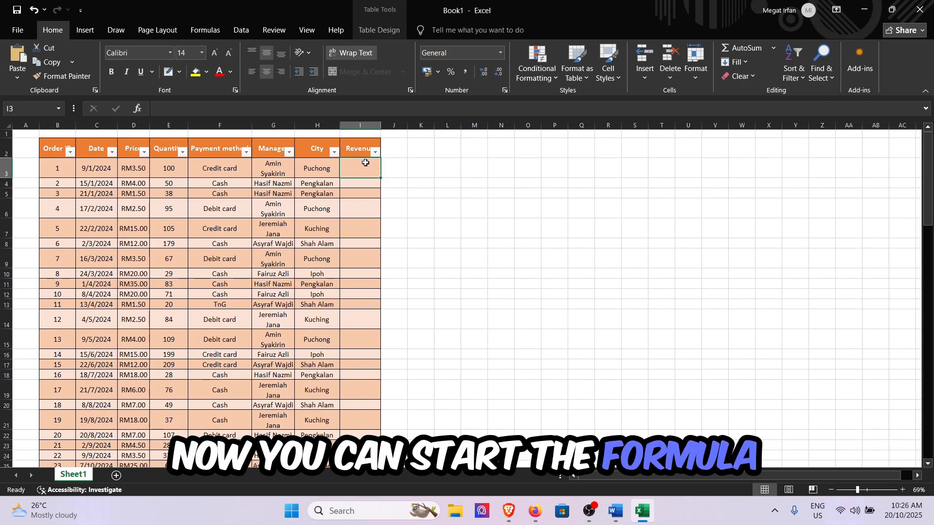
text(=[@Price)
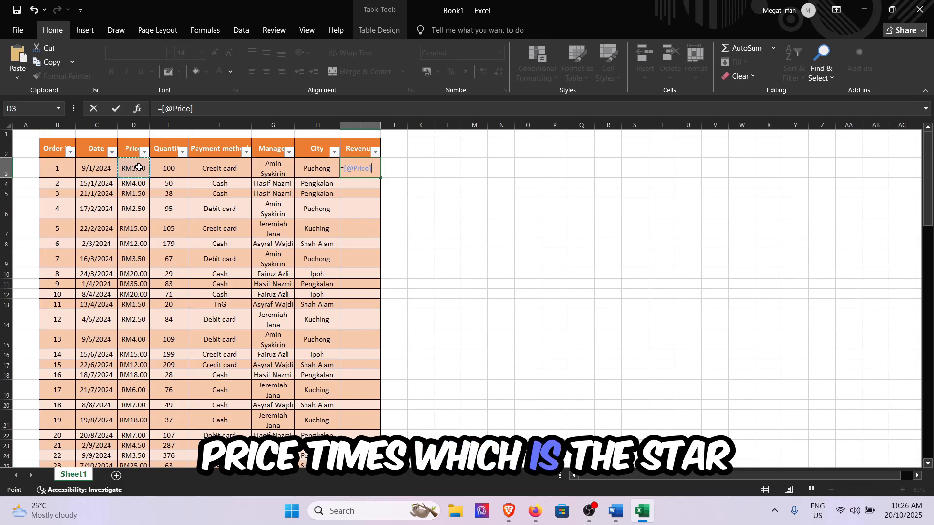
text(*)
click(156, 168)
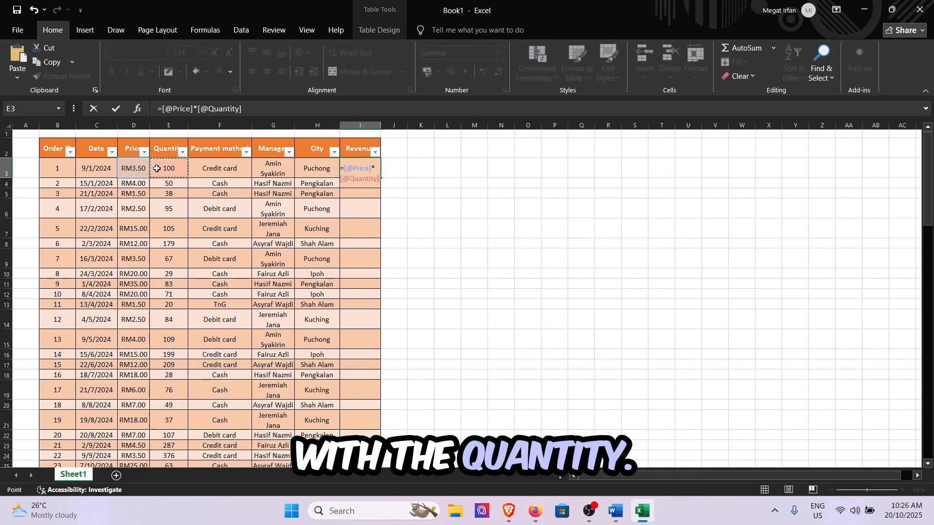
key(Return)
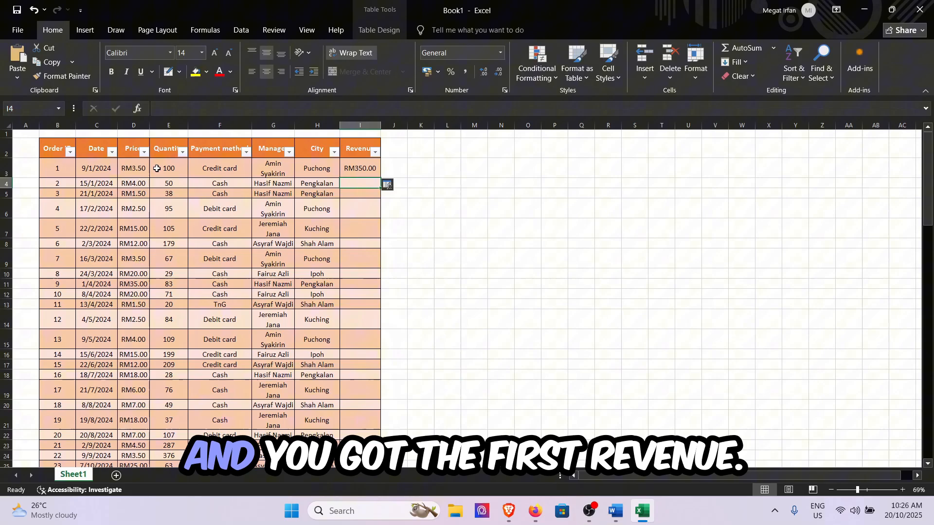
Step: Fill the revenue formula from I3 down to the last order in I32
click(372, 174)
drag(381, 179, 367, 432)
scroll(364, 396, up, 3)
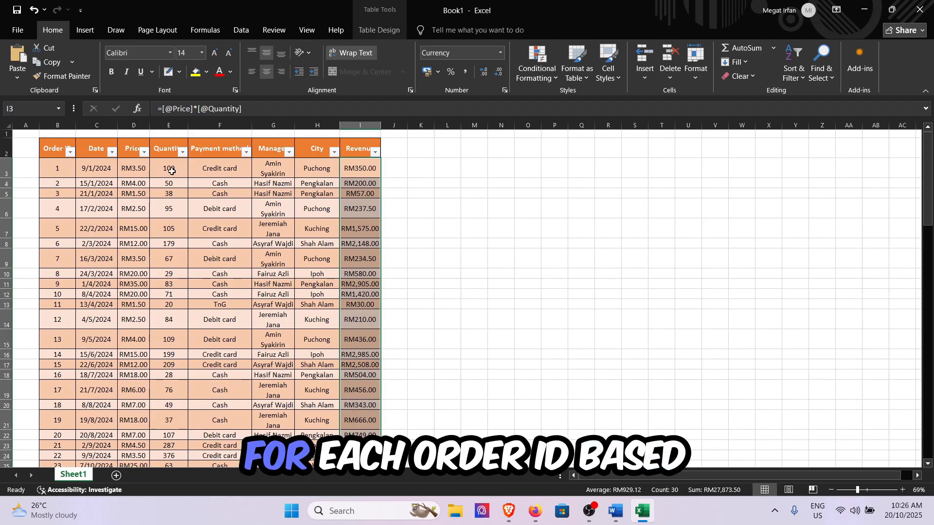
click(367, 222)
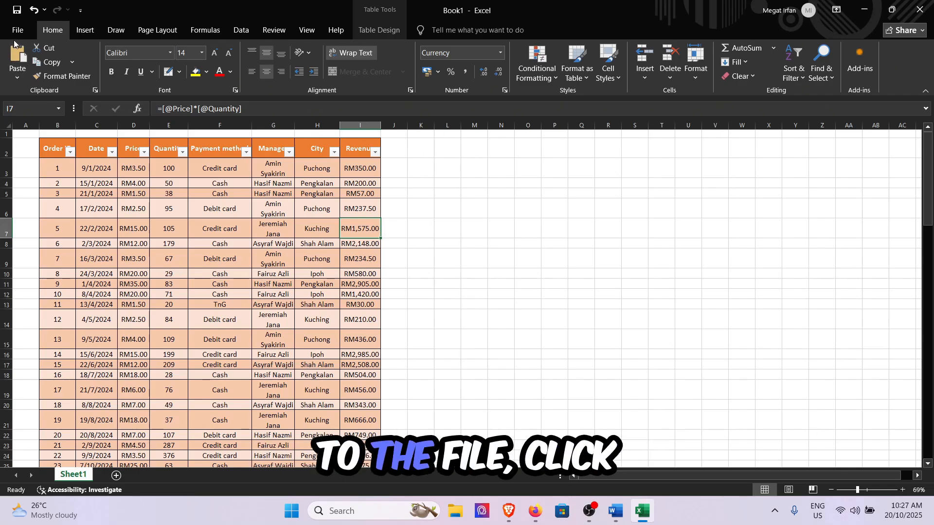
Step: Enable the Analysis ToolPak through the Excel add-ins management in the program options
click(18, 30)
click(39, 471)
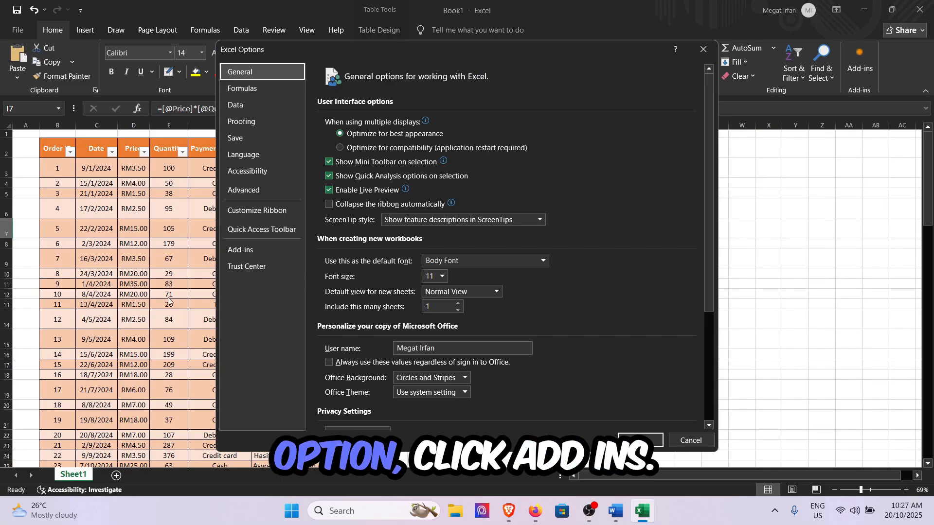
click(243, 251)
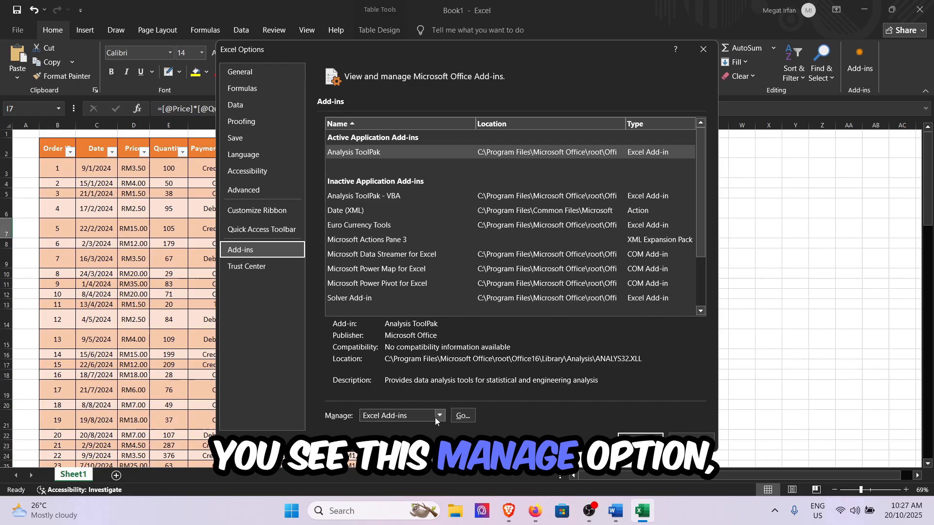
click(453, 417)
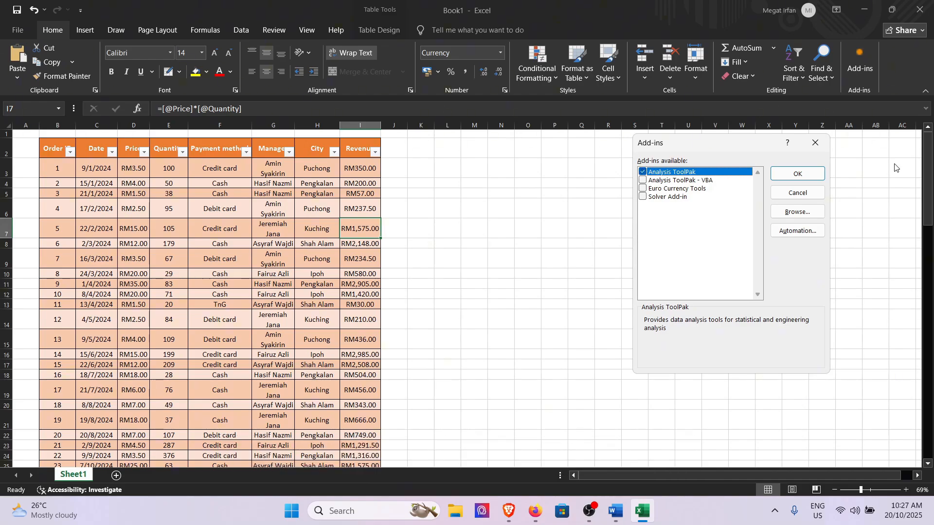
click(817, 175)
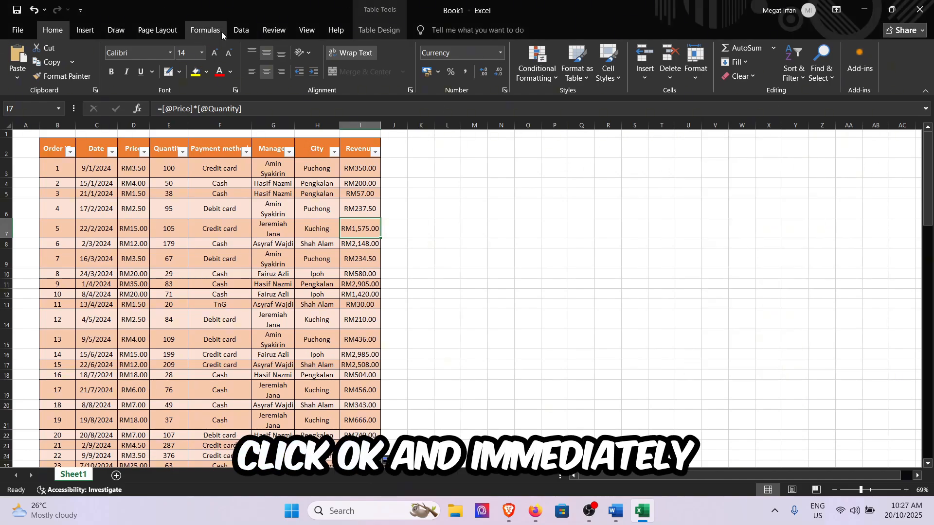
Step: Start a Descriptive Statistics data analysis with the Revenue values I3:I32 as its input range
click(241, 30)
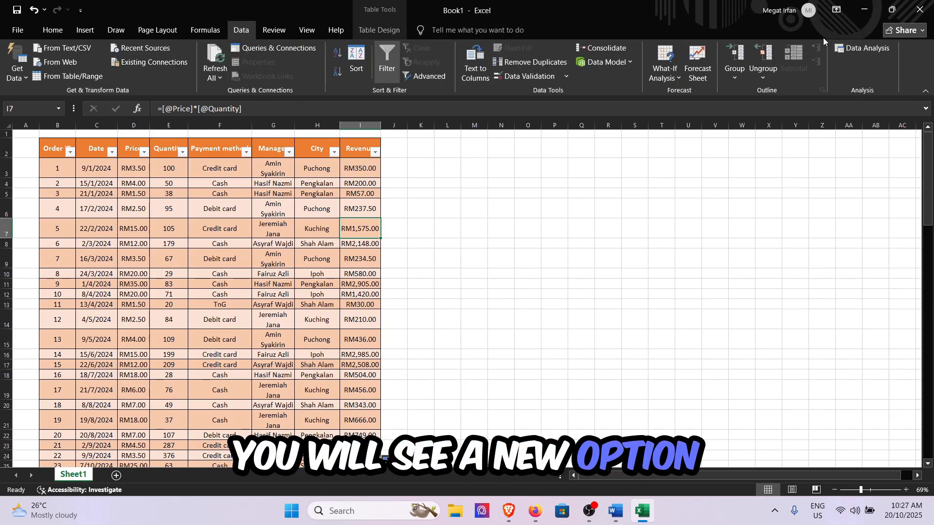
click(857, 54)
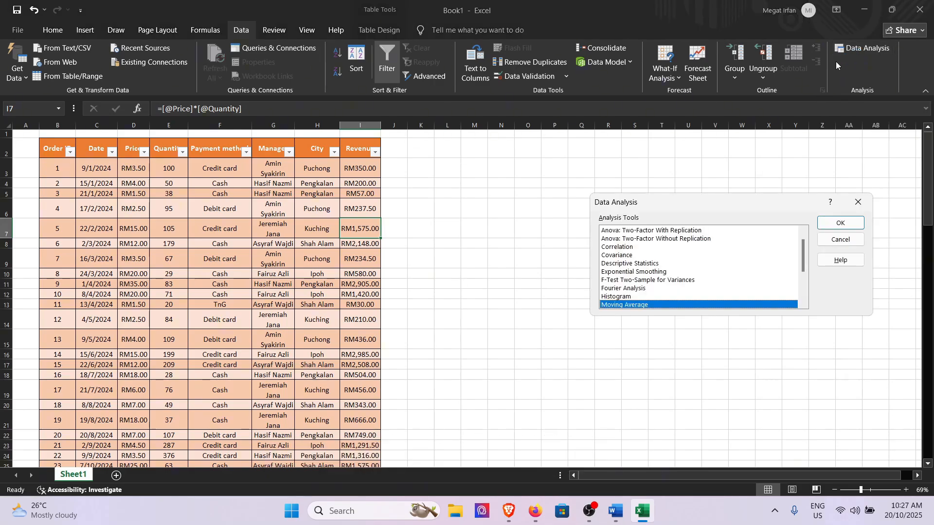
click(649, 263)
click(848, 225)
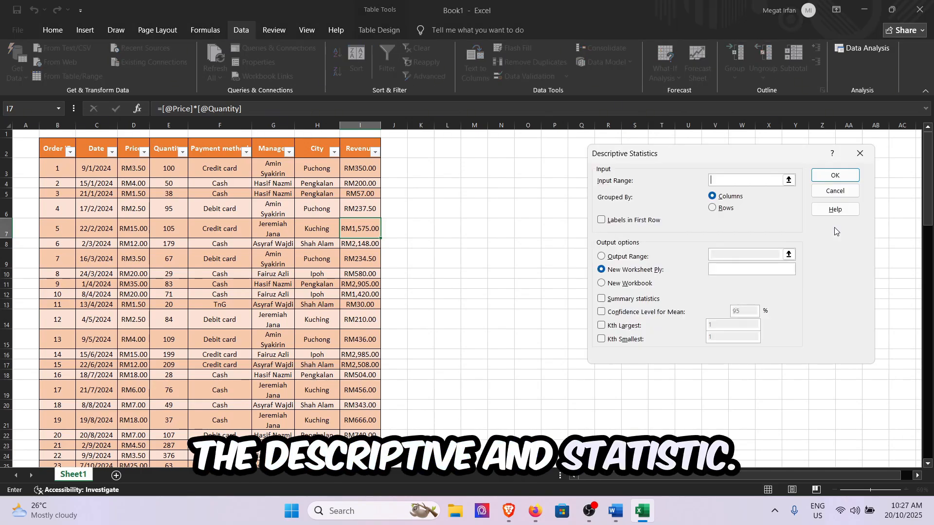
click(789, 180)
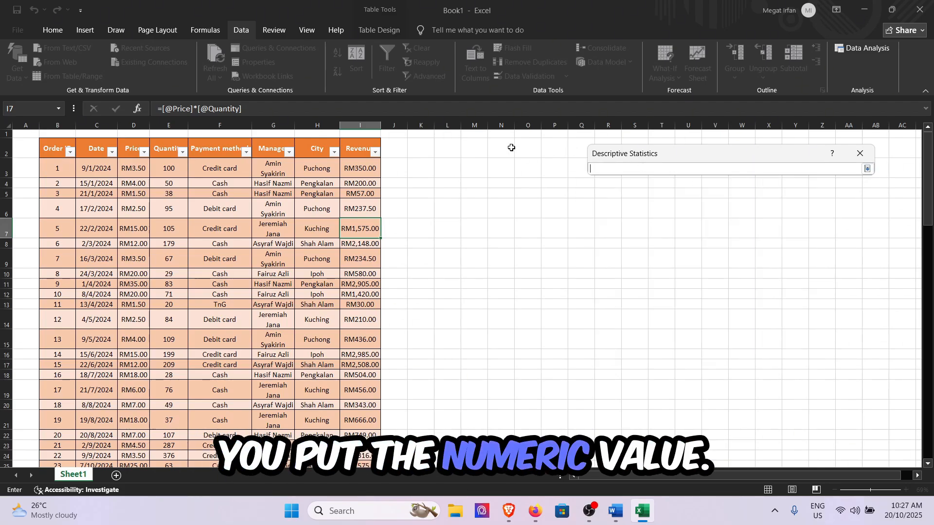
drag(365, 172, 366, 432)
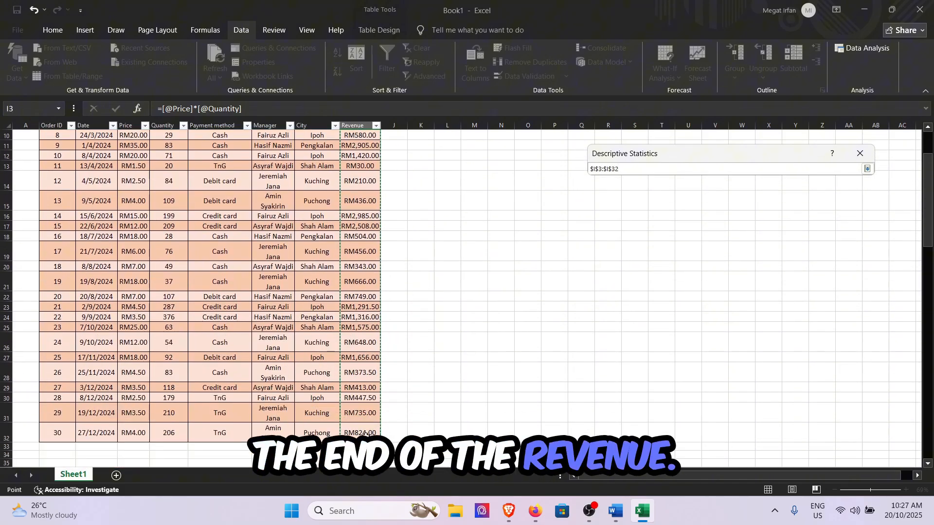
click(867, 168)
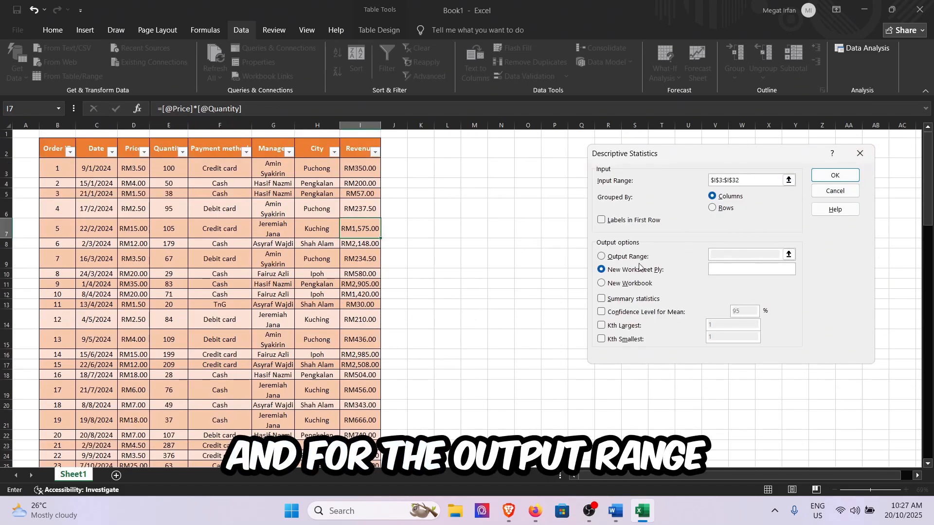
Step: Set the output range to M2, include summary statistics, and generate the descriptive statistics
click(627, 256)
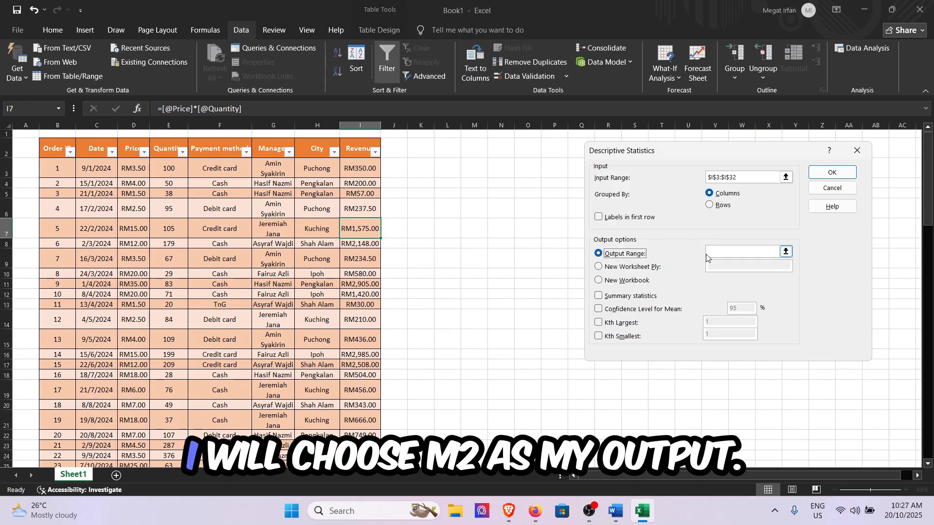
click(785, 251)
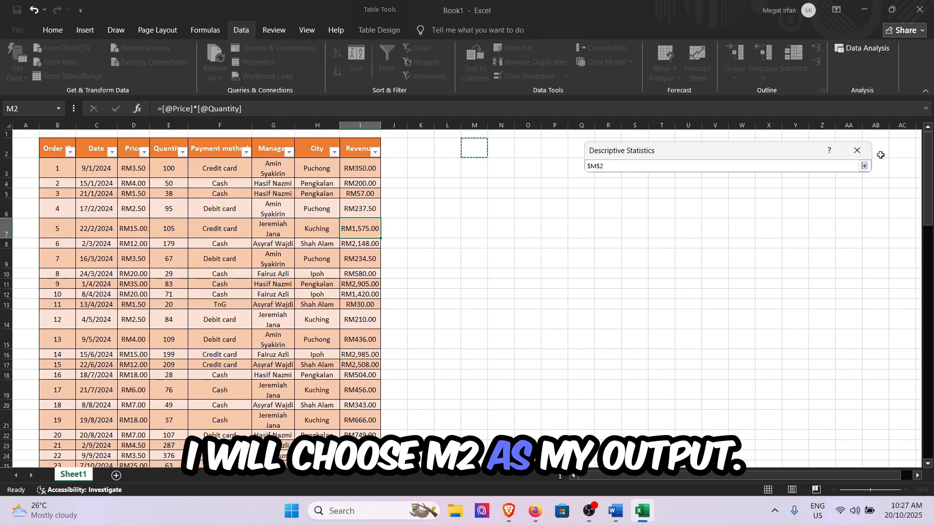
click(864, 166)
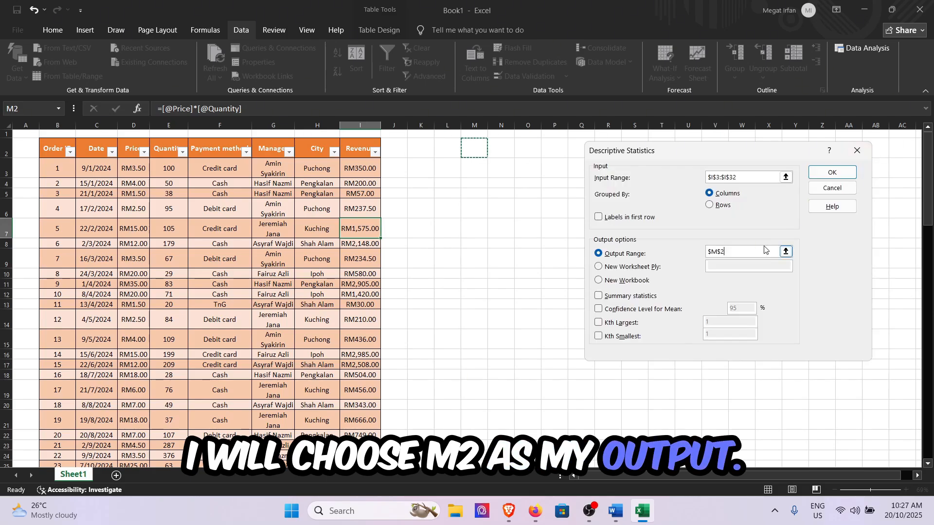
click(599, 296)
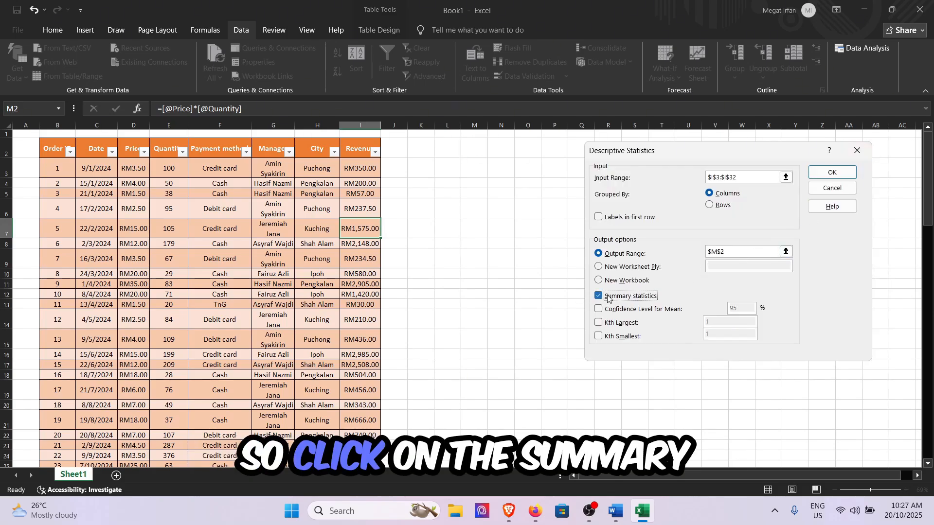
click(844, 172)
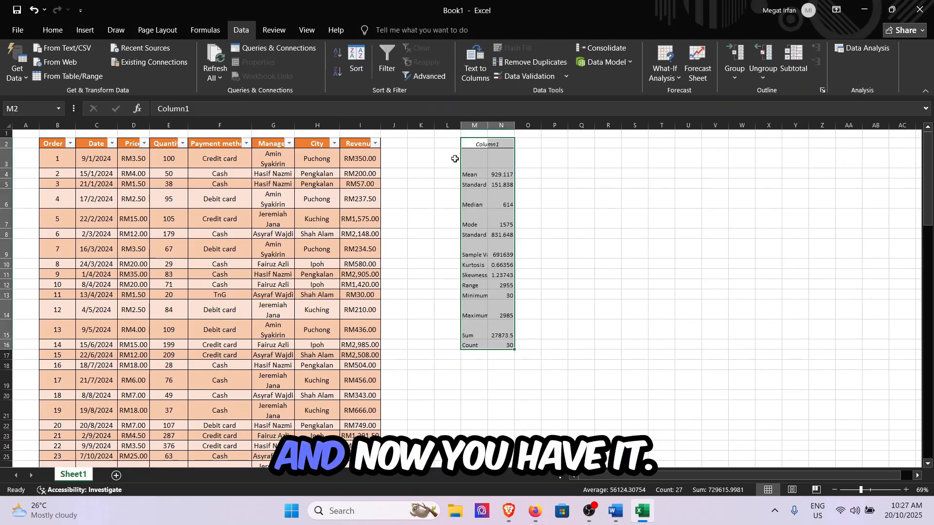
Step: Auto-fit columns N and M to the statistics output and select its title cell M2
double_click(511, 126)
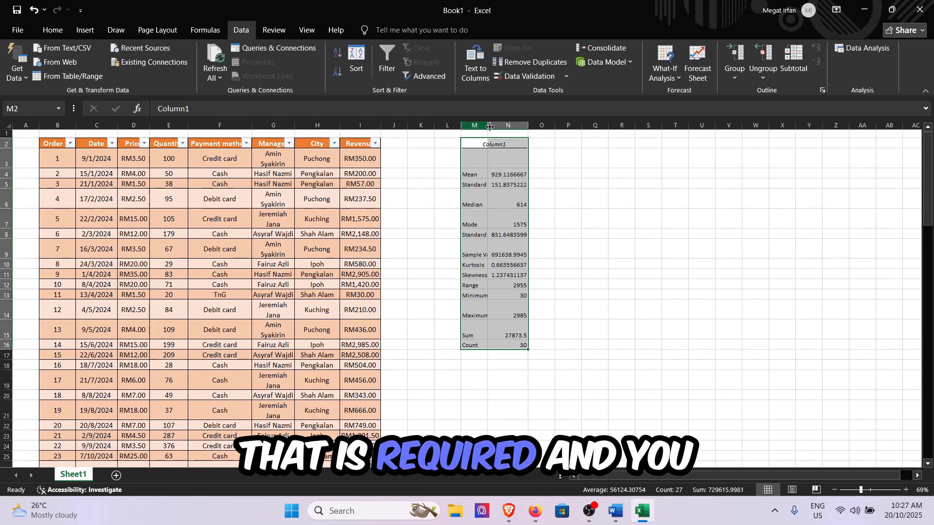
double_click(491, 126)
click(501, 141)
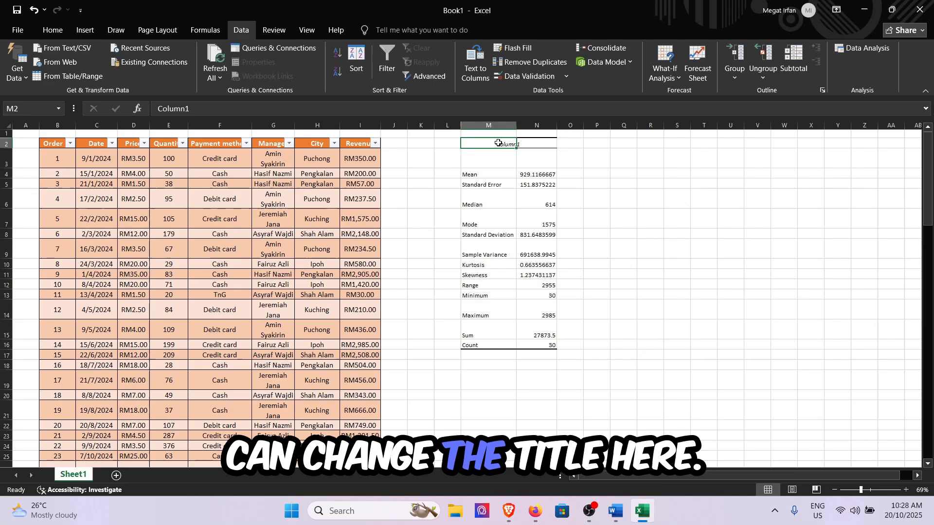
Step: Replace the statistics block's title in M2 with "Summary for Revenue"
click(409, 110)
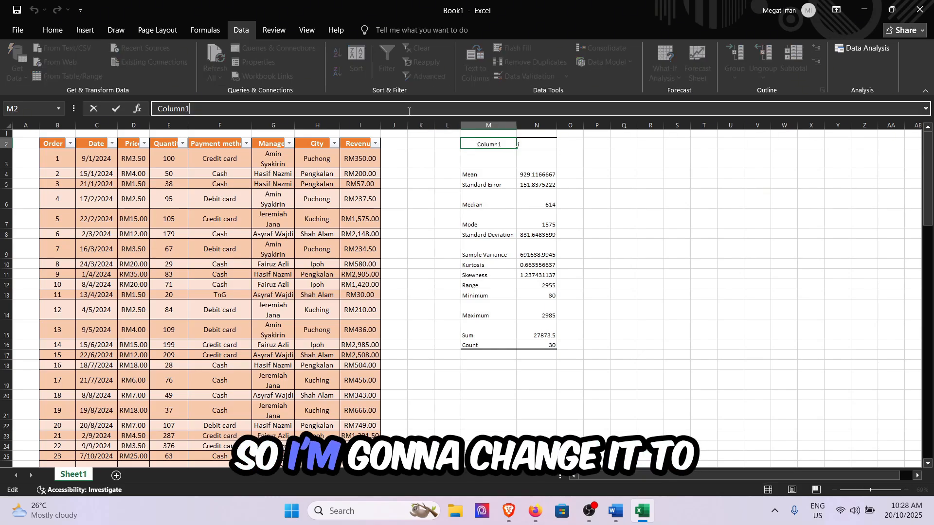
key(BackSpace)
key(BackSpace)
key(BackSpace)
key(BackSpace)
key(BackSpace)
key(BackSpace)
key(BackSpace)
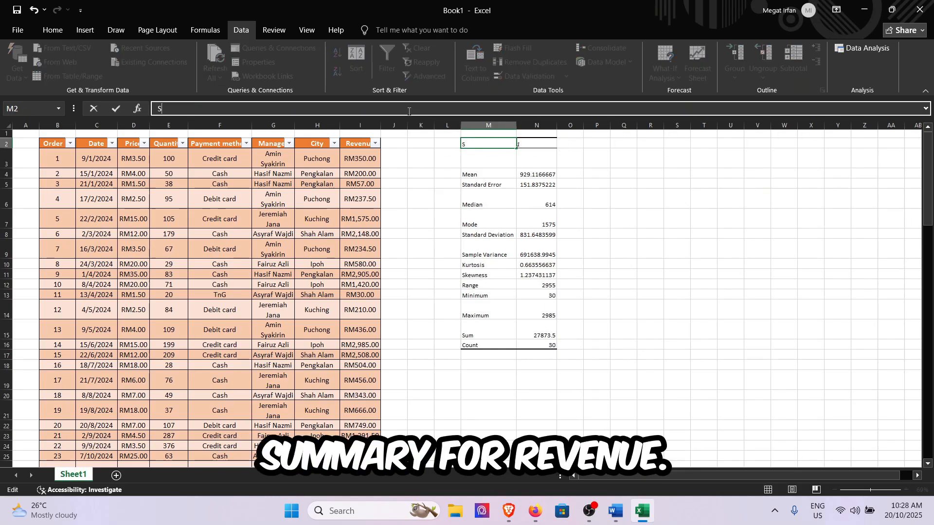
text(Summary for)
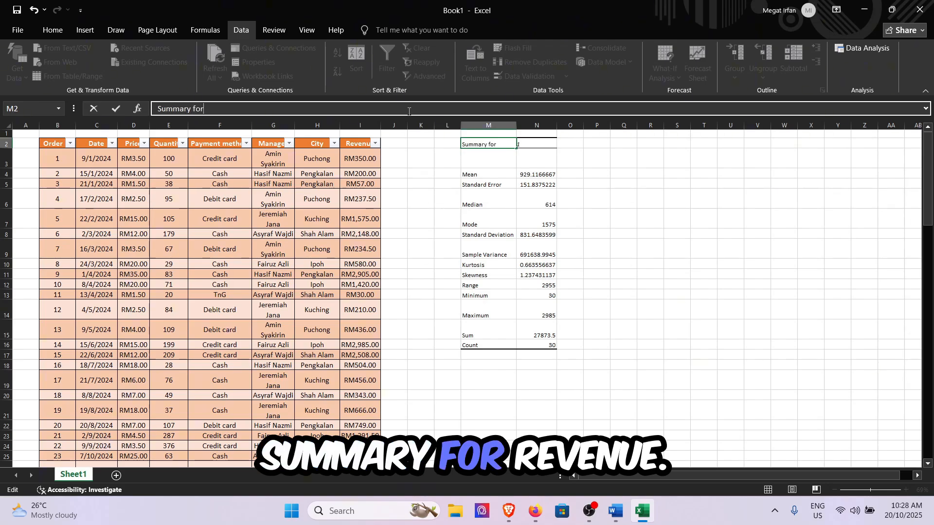
text( Revenue)
key(Return)
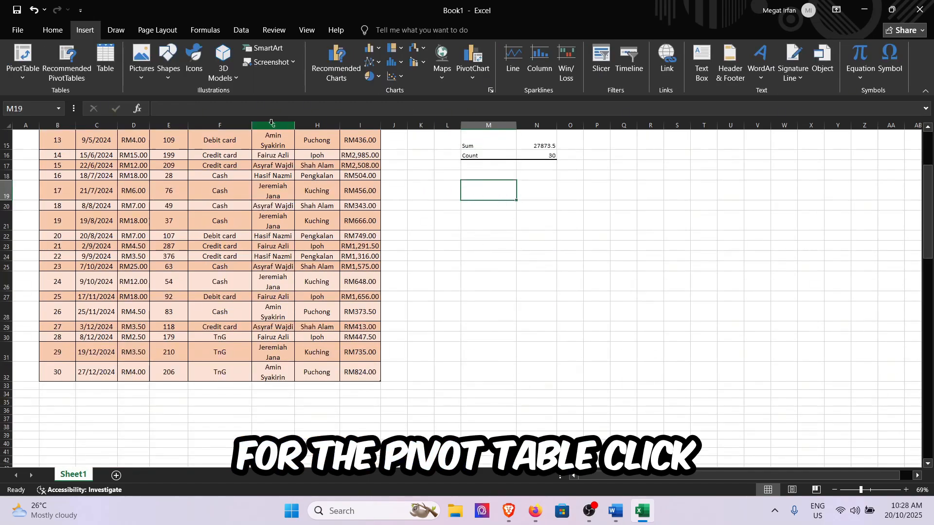
Step: Insert a PivotTable based on the entire order table, placed at cell M19 of the existing worksheet
click(13, 74)
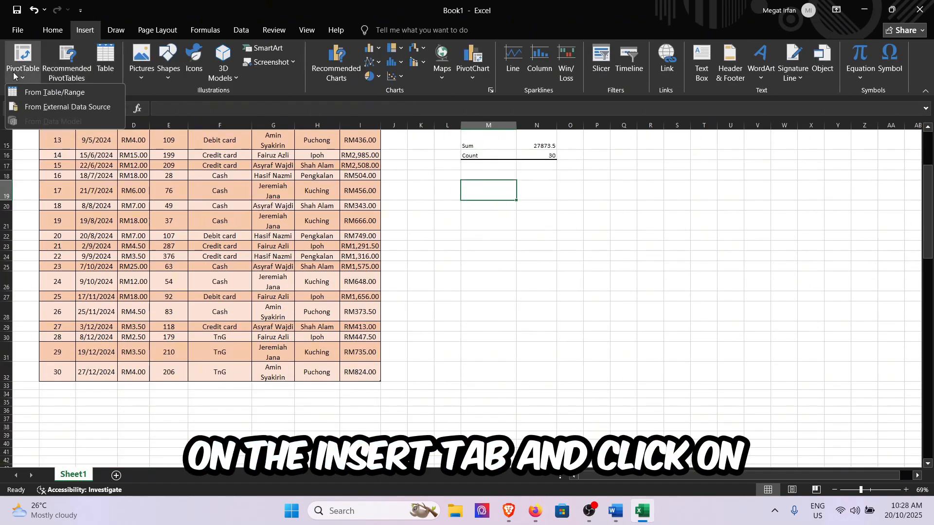
click(50, 92)
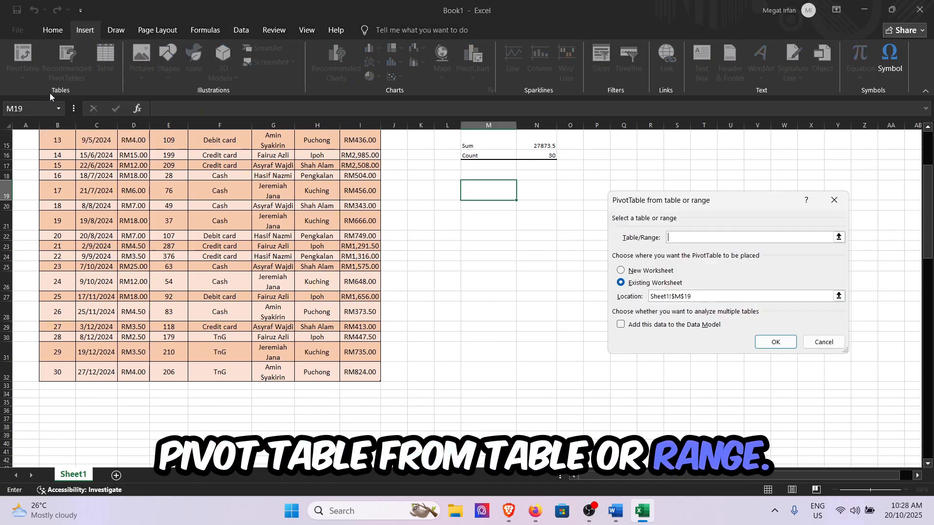
scroll(505, 331, up, 5)
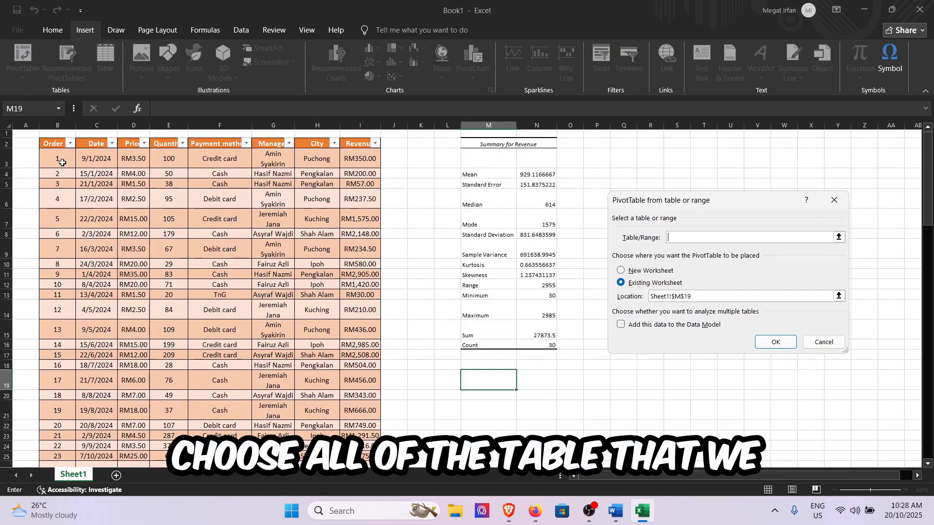
drag(62, 145, 360, 436)
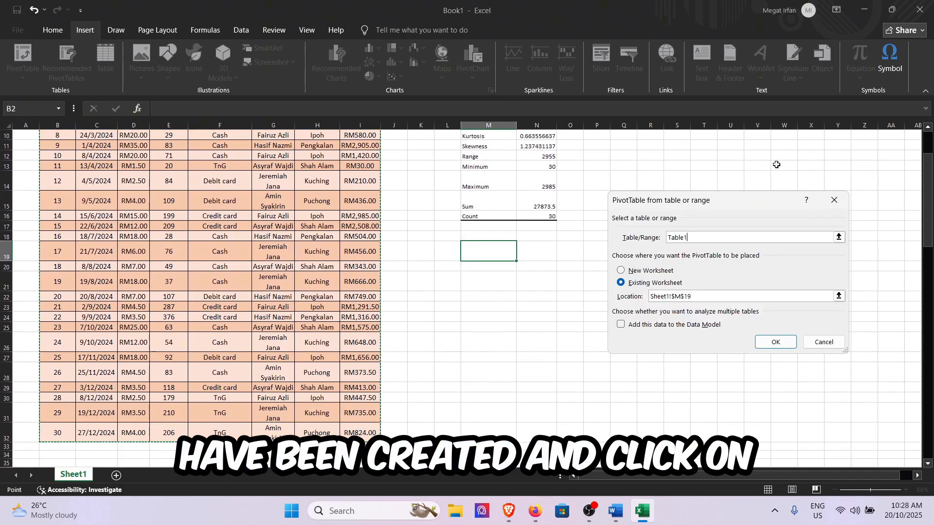
scroll(570, 355, up, 2)
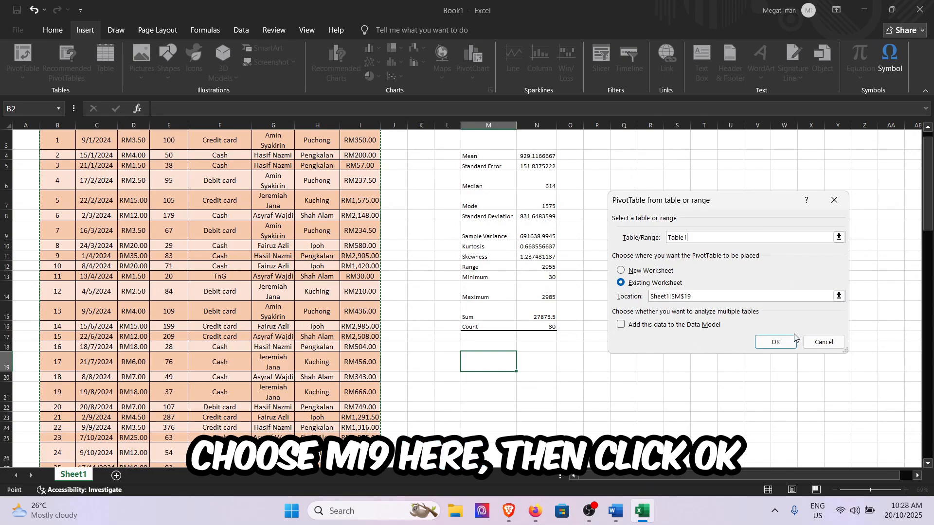
click(775, 342)
scroll(639, 358, down, 5)
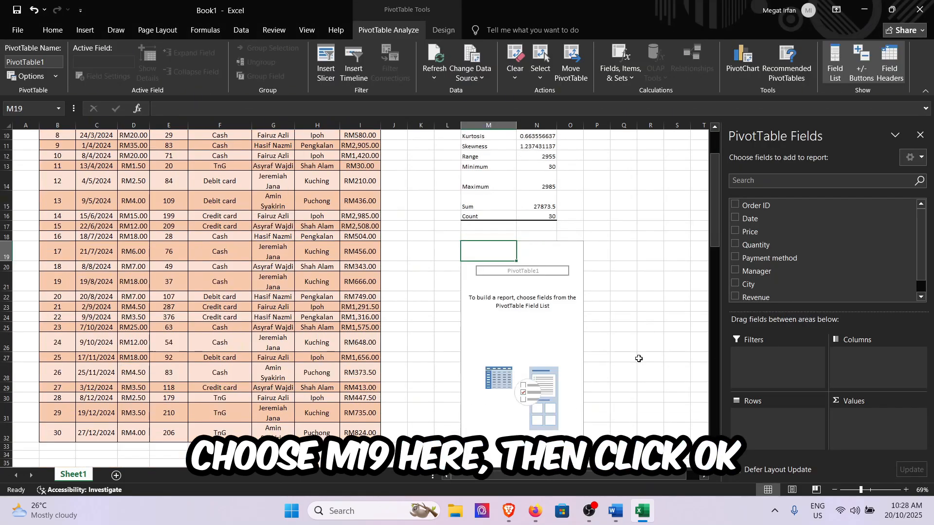
Step: Add Date to the PivotTable rows, then remove Days (Date) and Date so only Months (Date) remains
scroll(638, 358, up, 2)
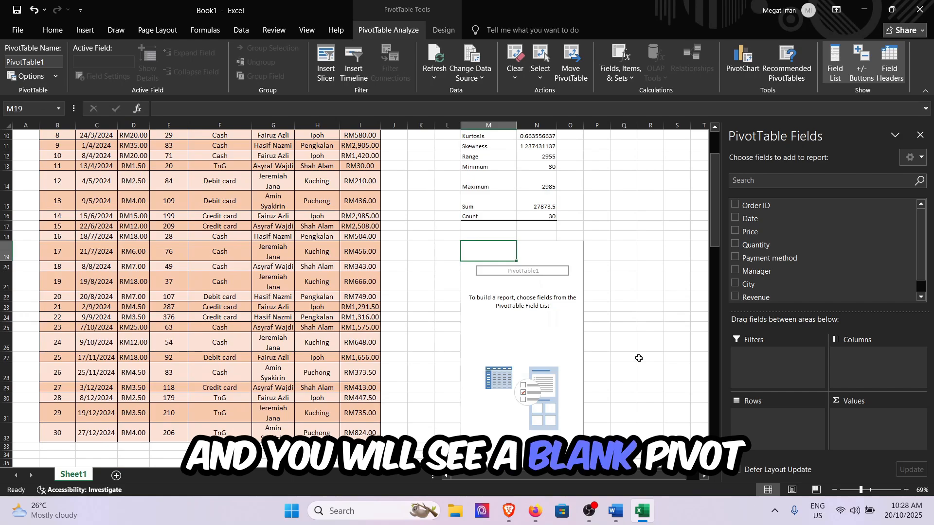
scroll(235, 302, up, 3)
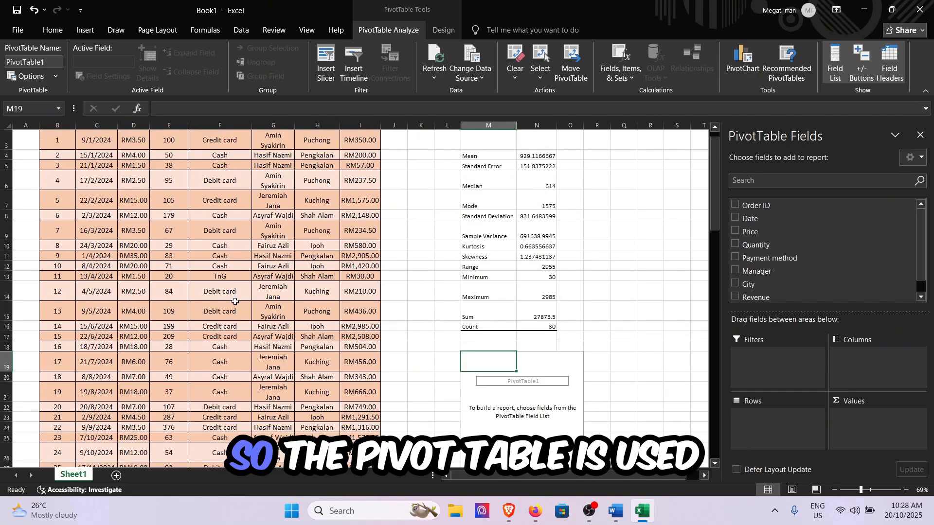
scroll(235, 302, up, 1)
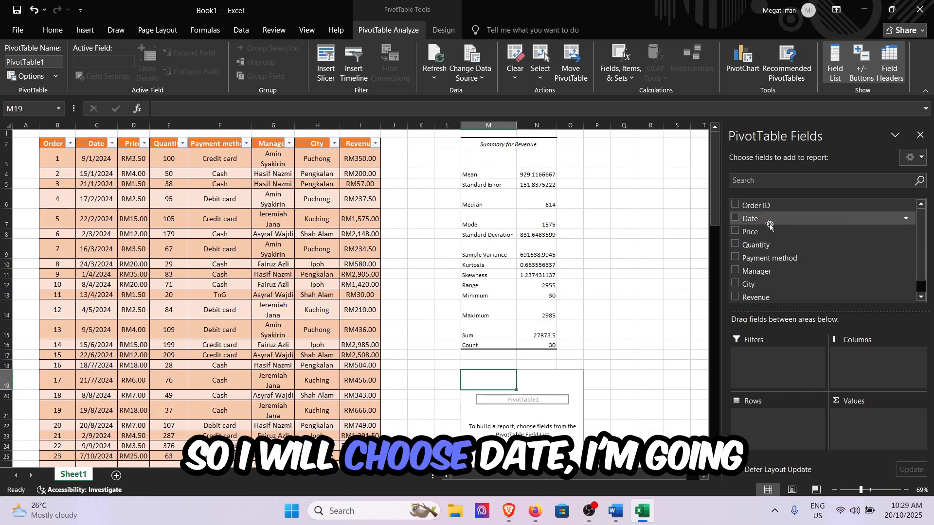
drag(772, 219, 786, 410)
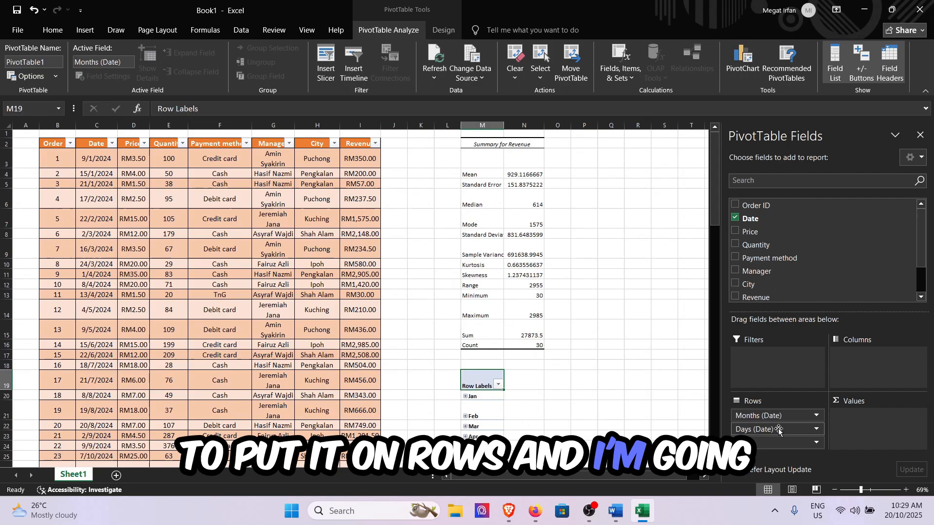
drag(779, 423, 839, 277)
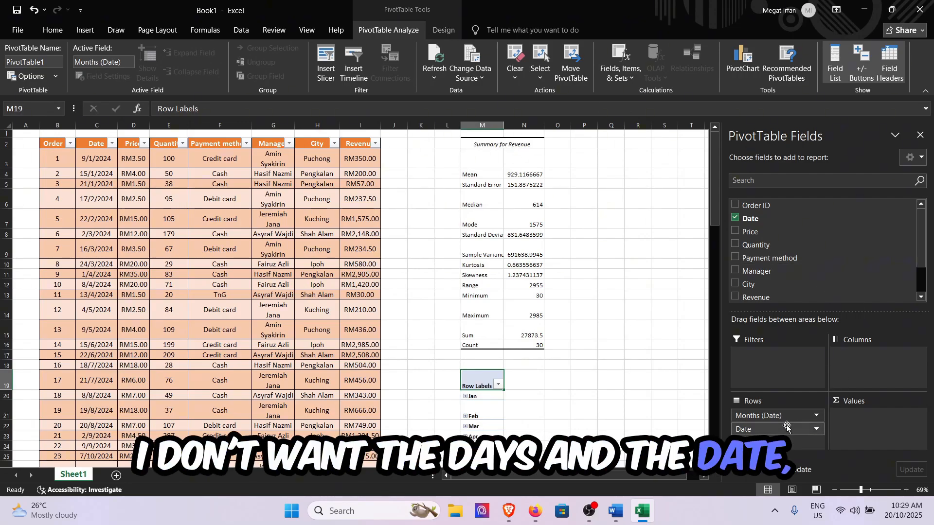
drag(788, 425, 766, 278)
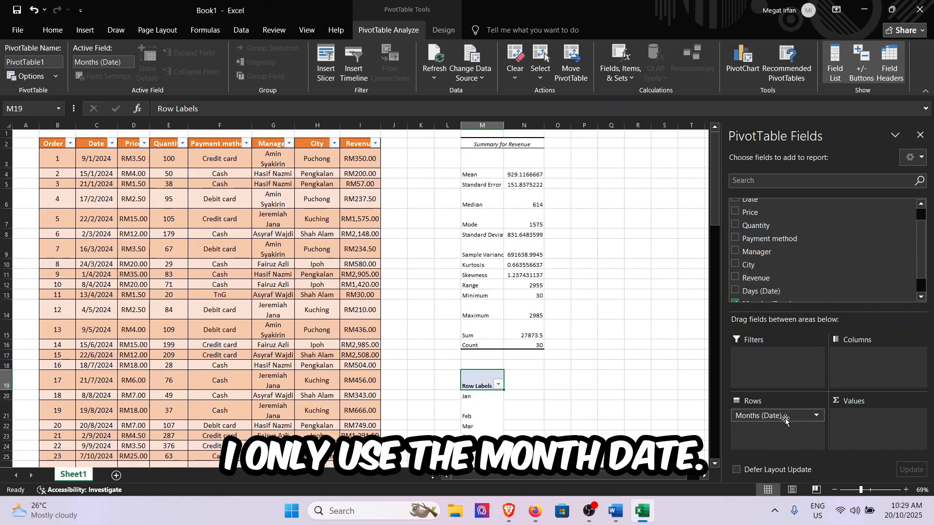
Step: Add City, Payment method and Manager to the PivotTable rows beneath Months (Date)
drag(758, 275, 784, 439)
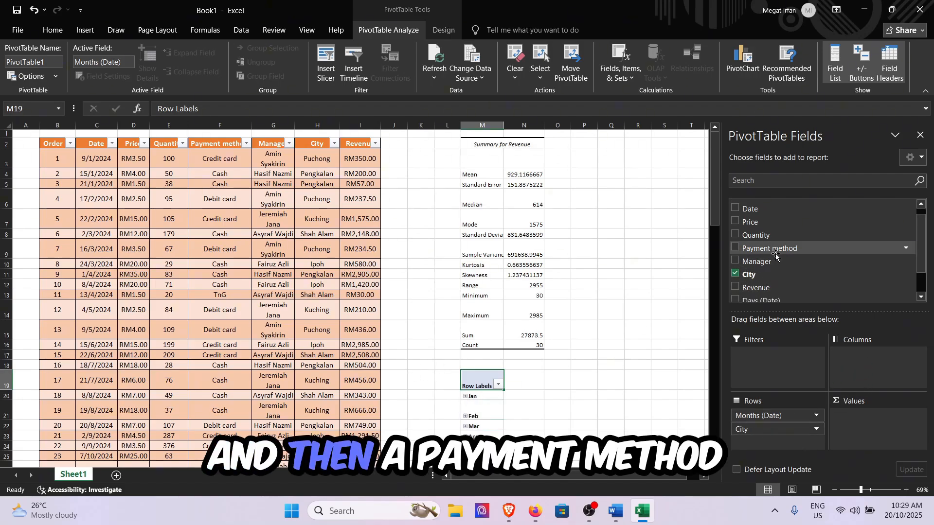
drag(784, 248, 778, 441)
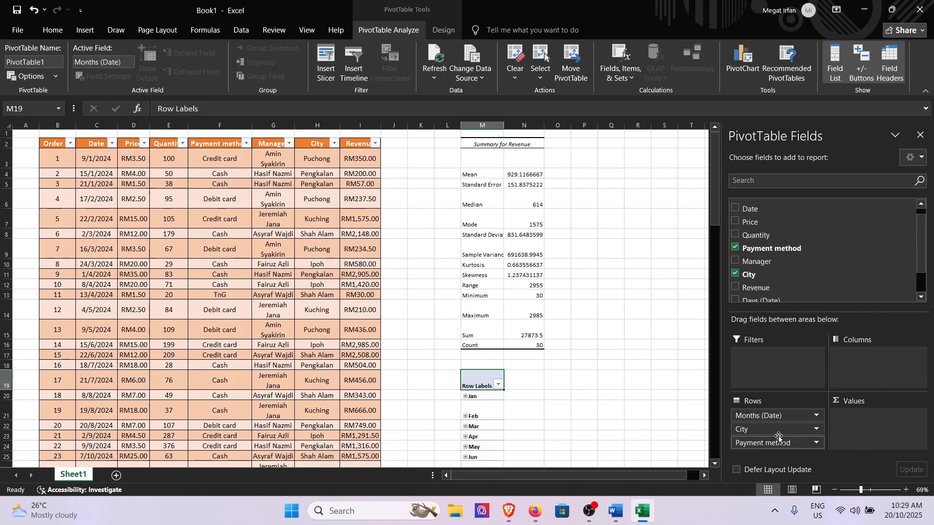
drag(775, 259, 874, 330)
drag(773, 447, 771, 442)
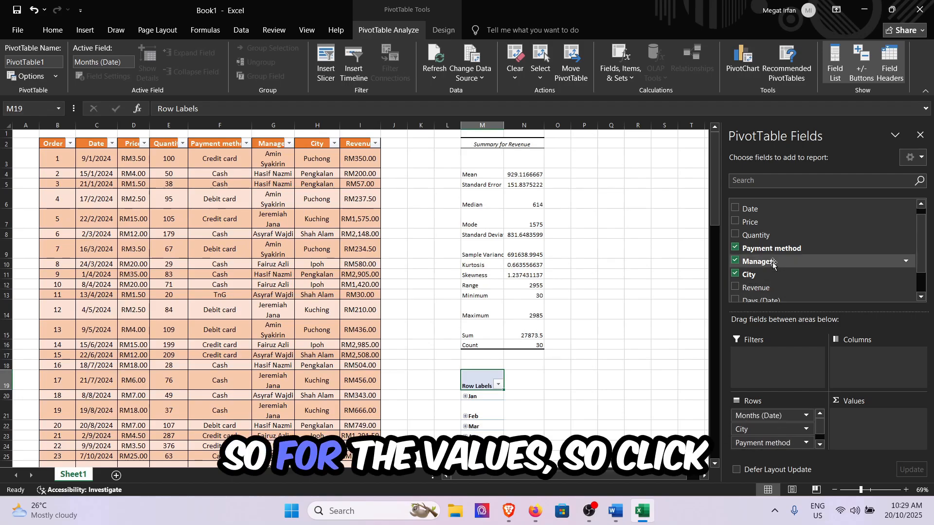
Step: Add Quantity and Revenue to the PivotTable as summed values
drag(757, 235, 890, 428)
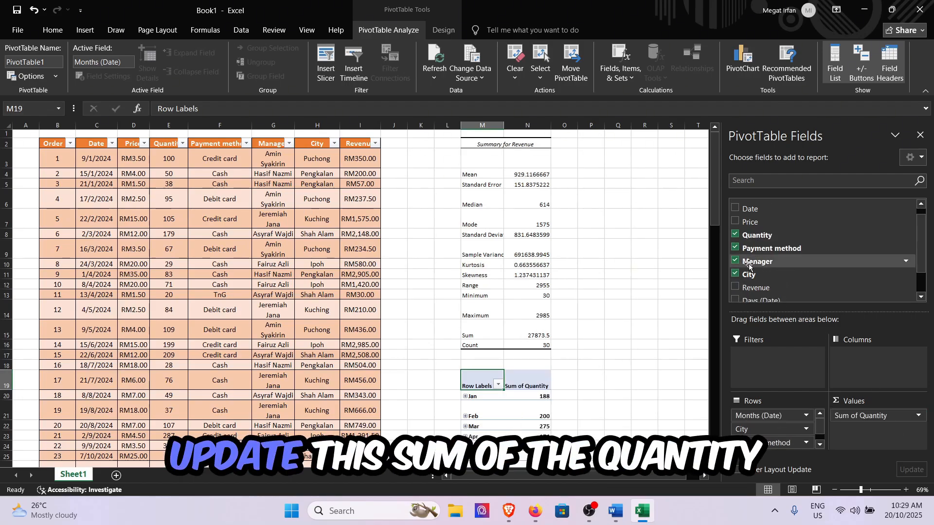
scroll(760, 299, down, 1)
drag(756, 255, 890, 431)
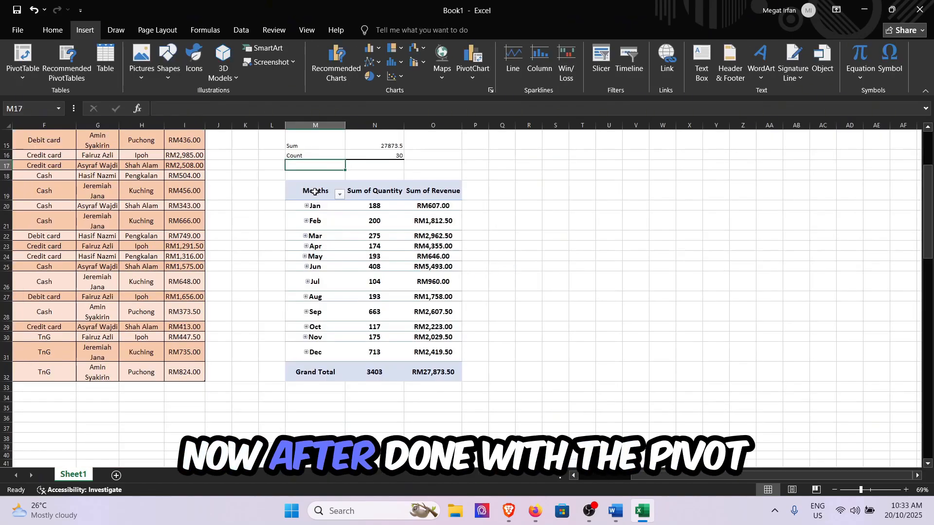
Step: Select the whole PivotTable M19:O32 and start inserting a chart of the Combo type
drag(314, 192, 436, 373)
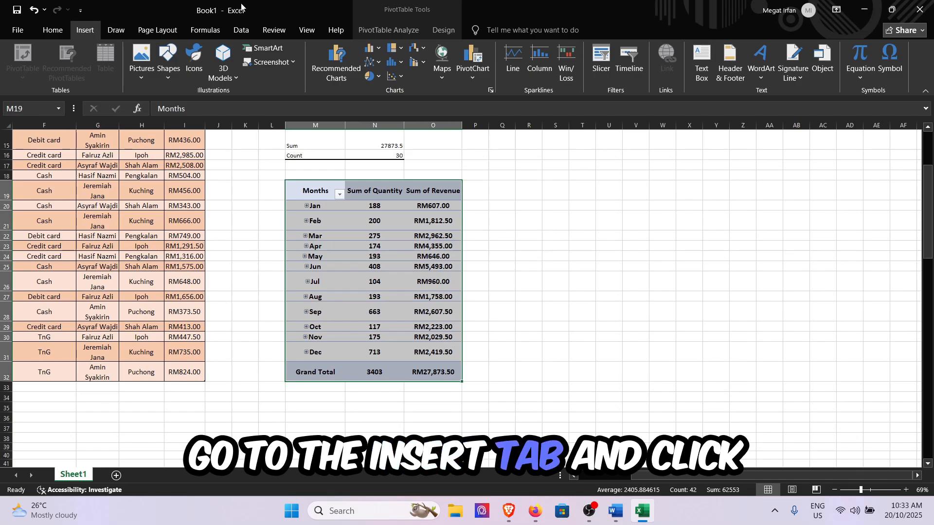
click(342, 78)
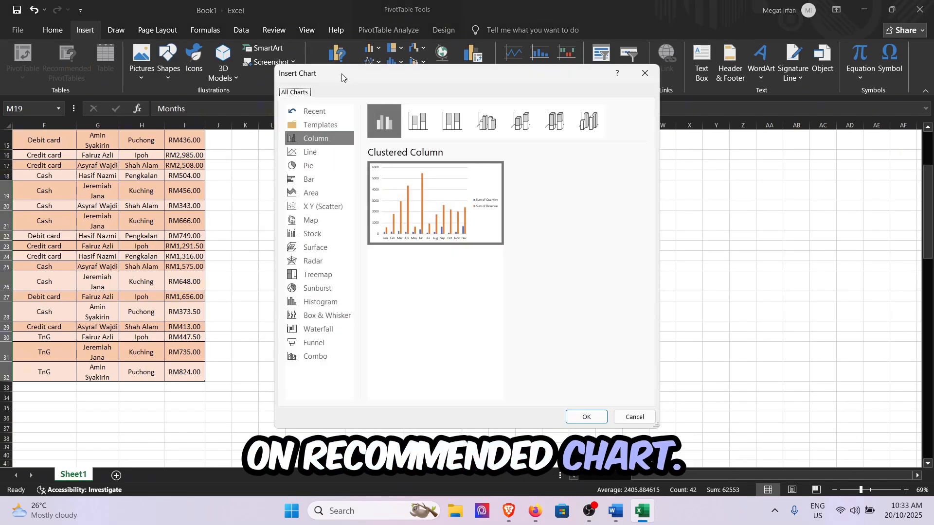
mouse_move(456, 238)
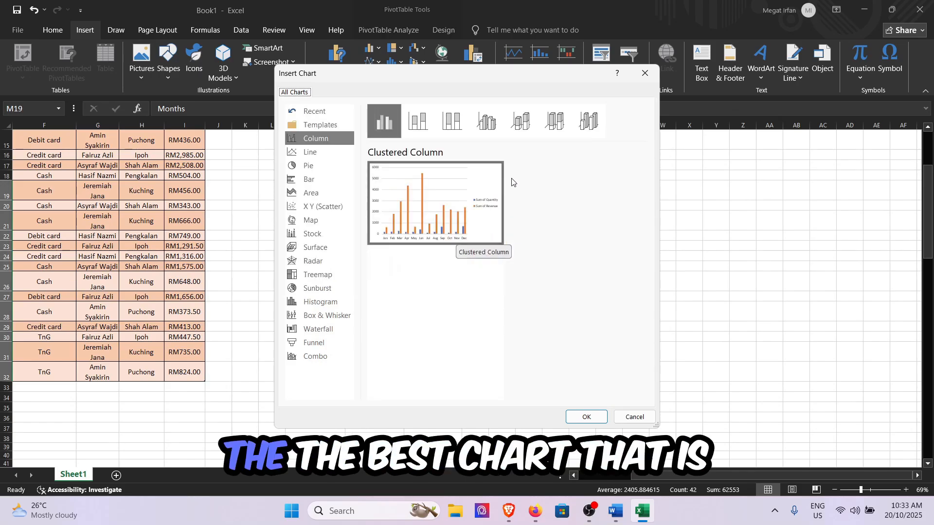
mouse_move(451, 214)
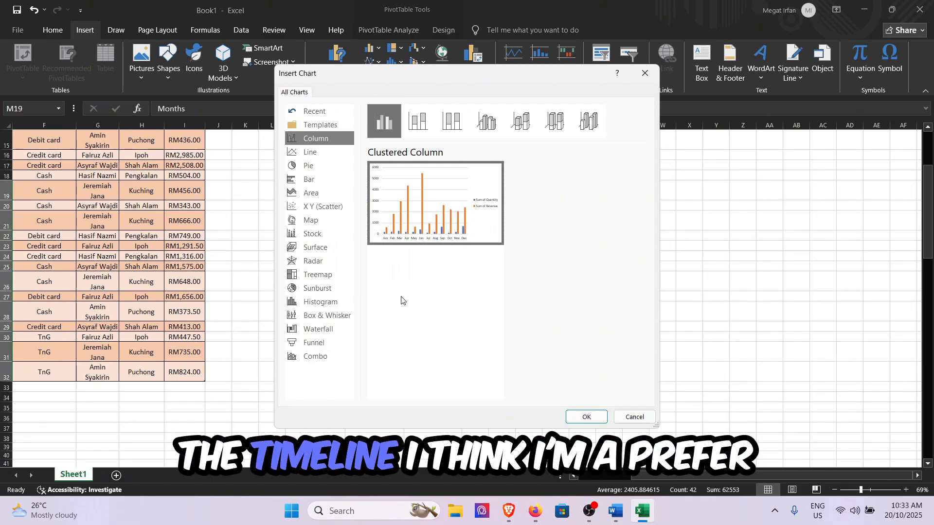
click(329, 358)
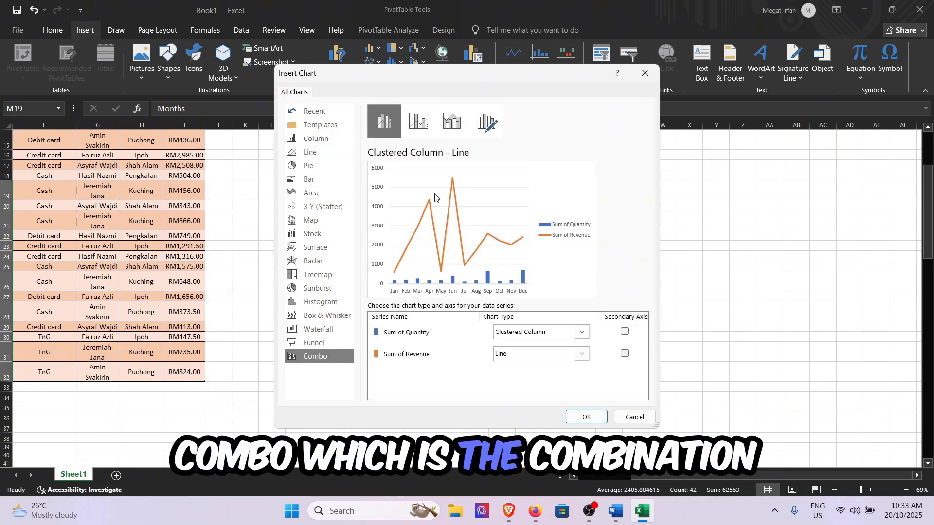
Step: Compare the combo variants and insert the Clustered Column - Line on Secondary Axis chart
click(428, 124)
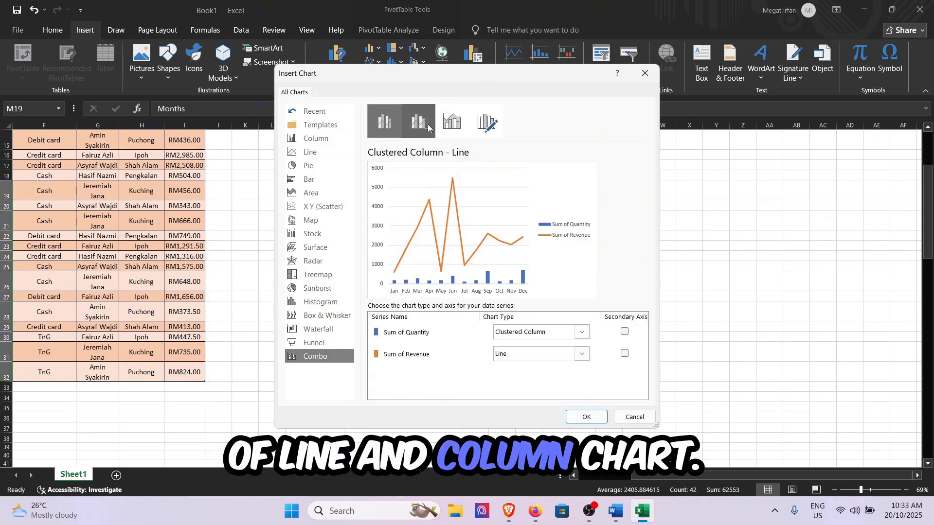
click(448, 122)
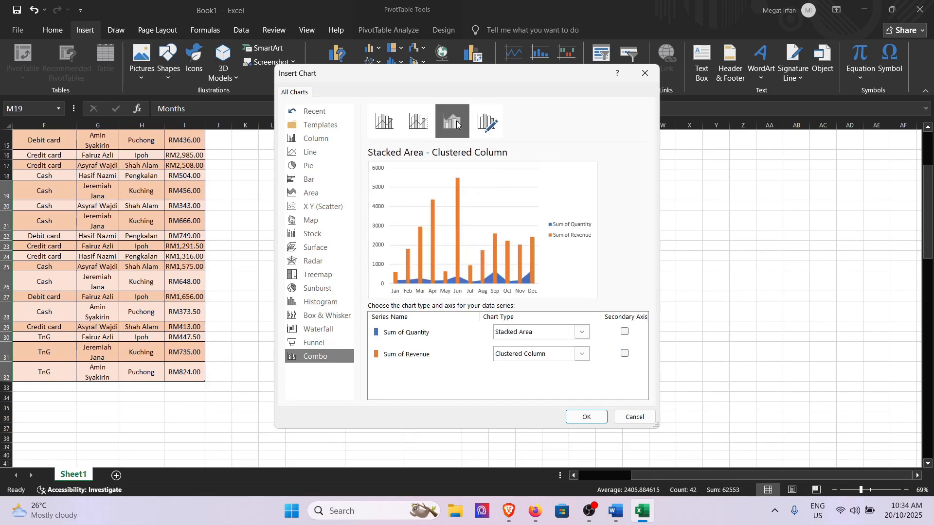
click(487, 122)
click(428, 124)
click(385, 122)
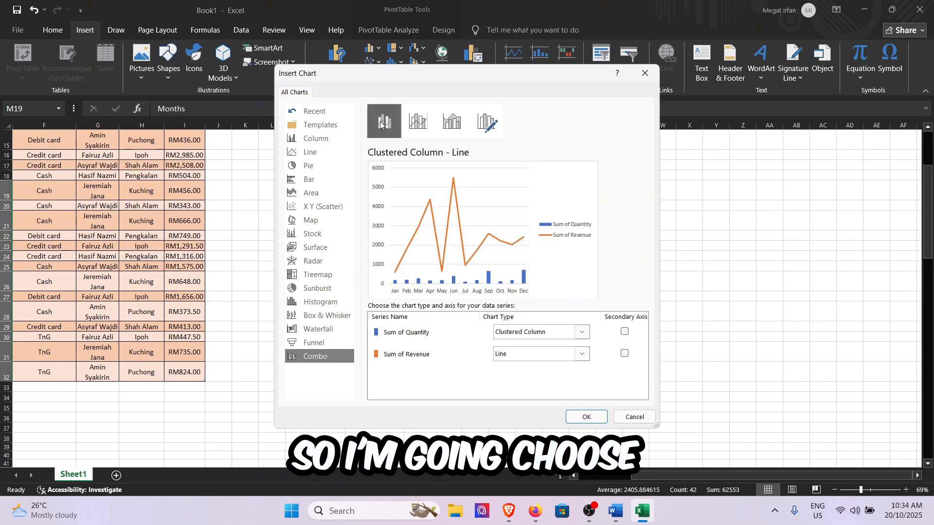
click(404, 124)
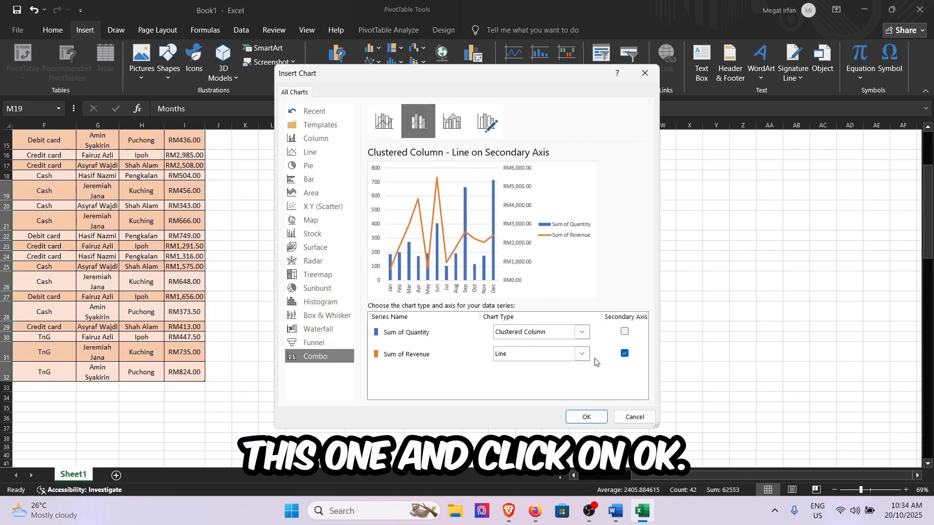
click(590, 420)
Step: Place the combo chart beside the PivotTable and enlarge it to span rows 19 to 32
drag(540, 258, 663, 202)
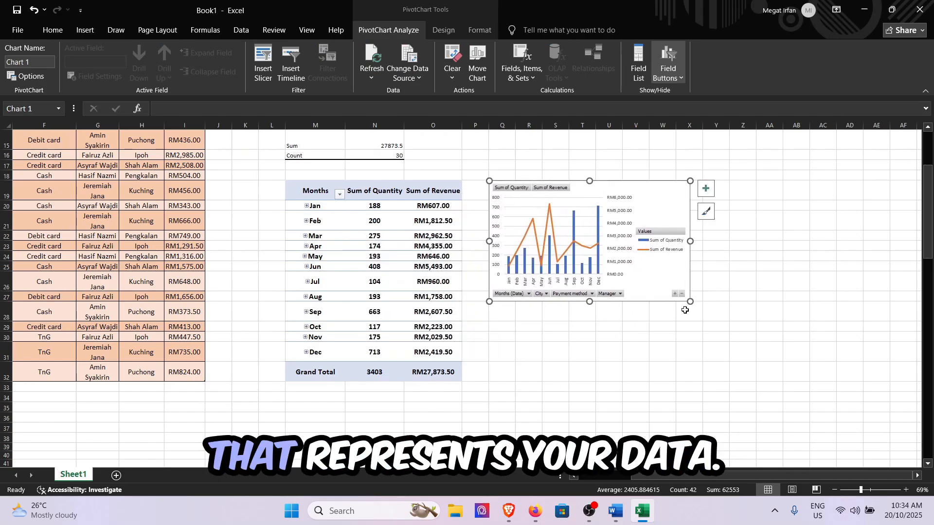
drag(690, 301, 866, 382)
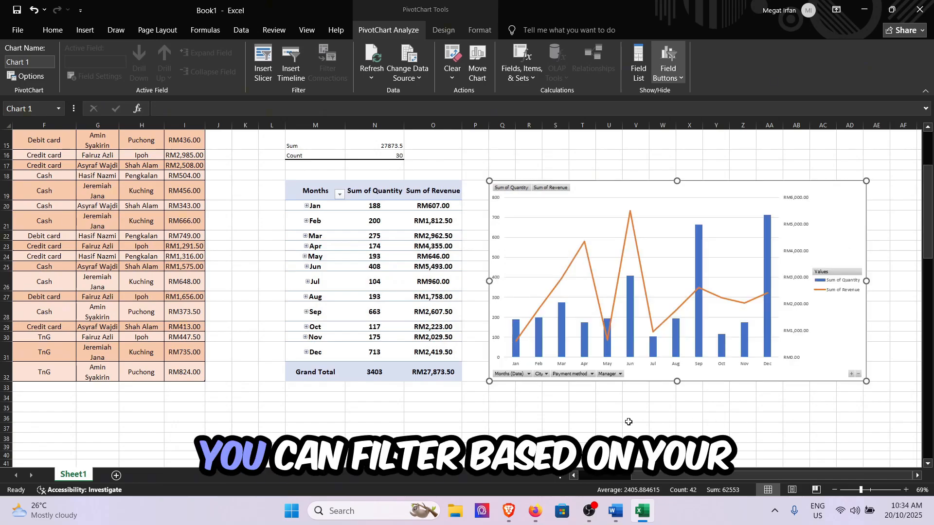
Step: Look through the chart's filter options for Months (Date), City, Payment method and Manager without applying a filter
scroll(629, 422, right, 4)
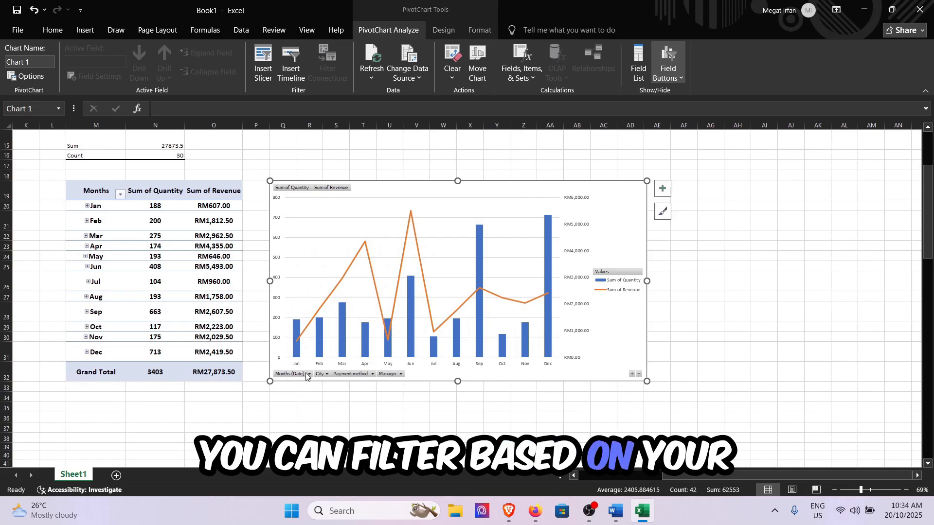
click(307, 374)
click(306, 375)
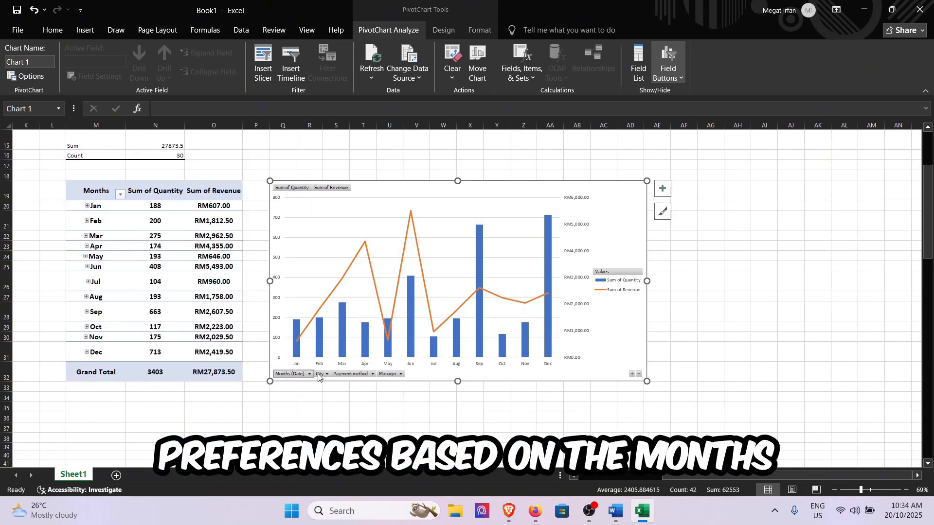
click(348, 379)
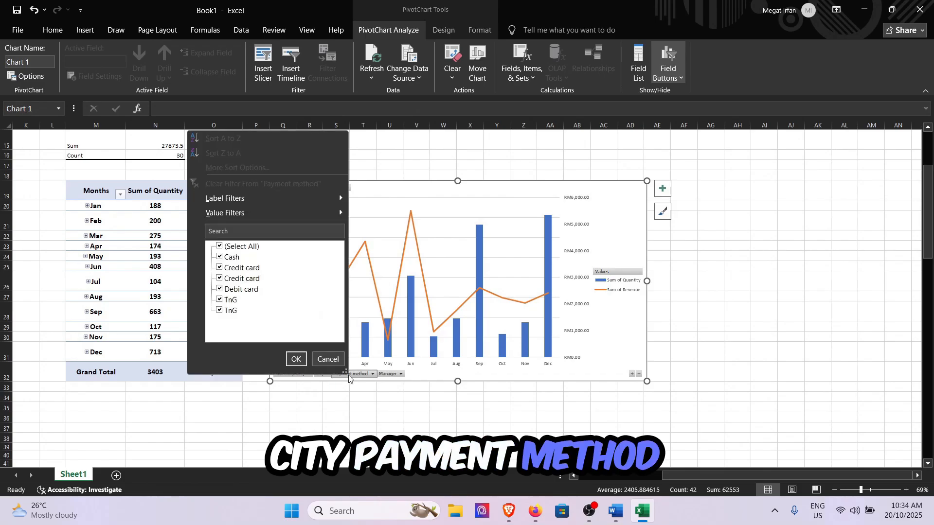
click(348, 379)
click(390, 378)
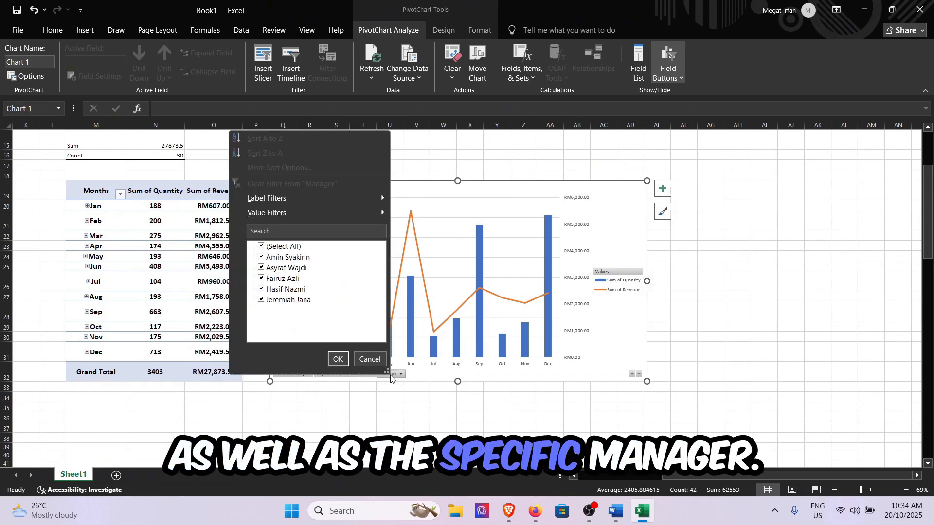
click(394, 378)
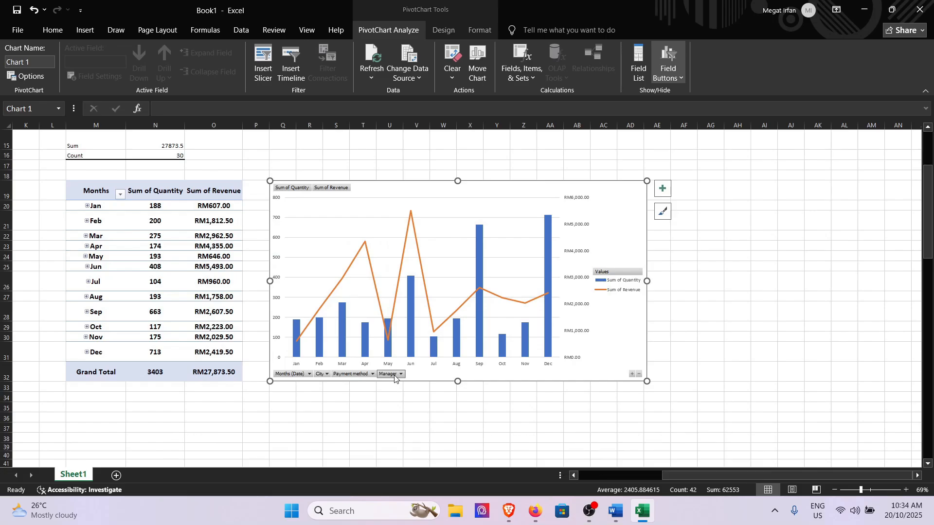
Step: Add axis titles and a chart title to the combo chart, and review the data label and data table options
click(663, 190)
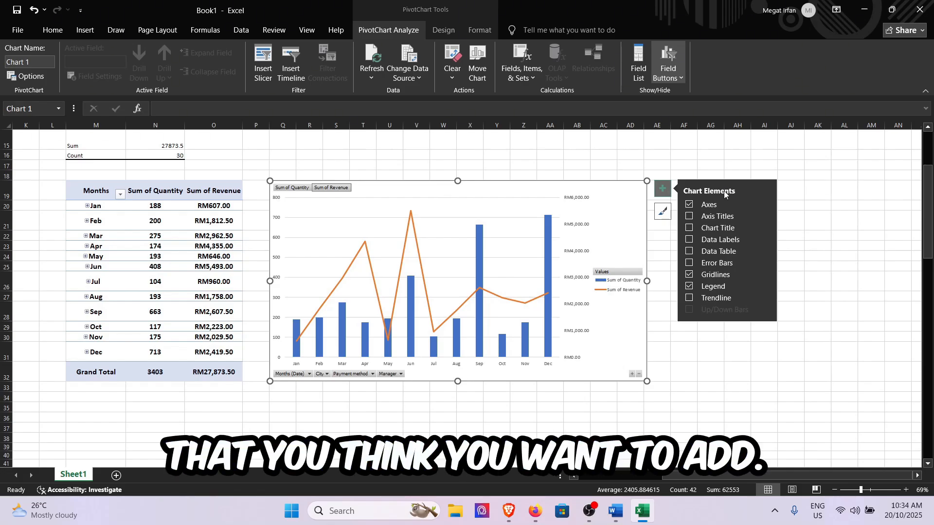
click(736, 218)
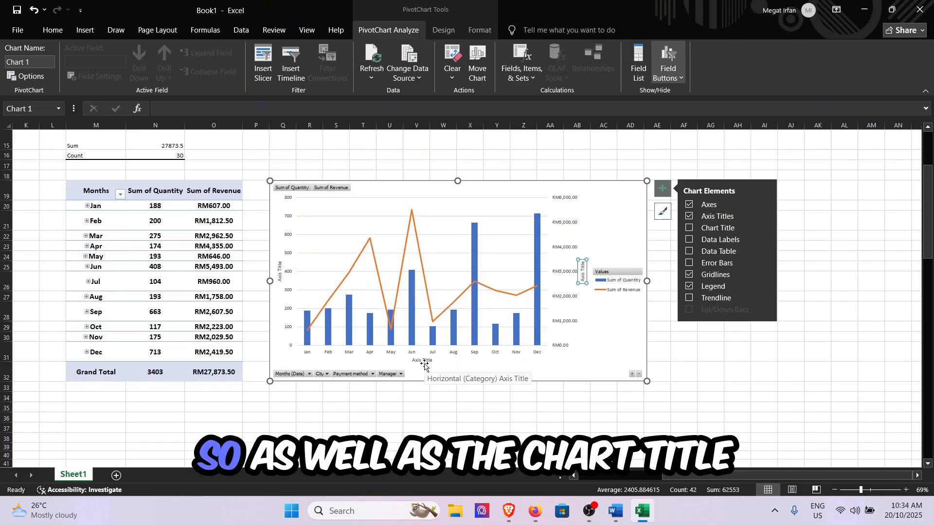
click(732, 228)
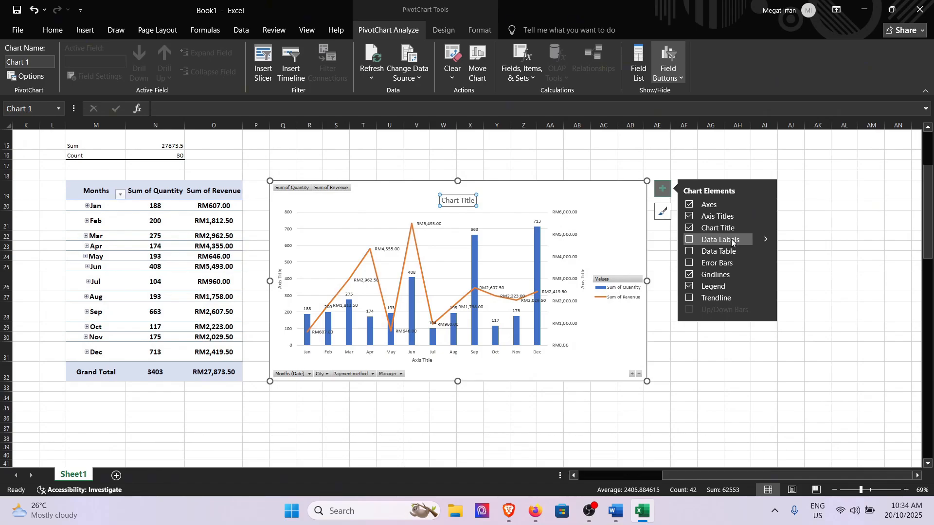
click(766, 240)
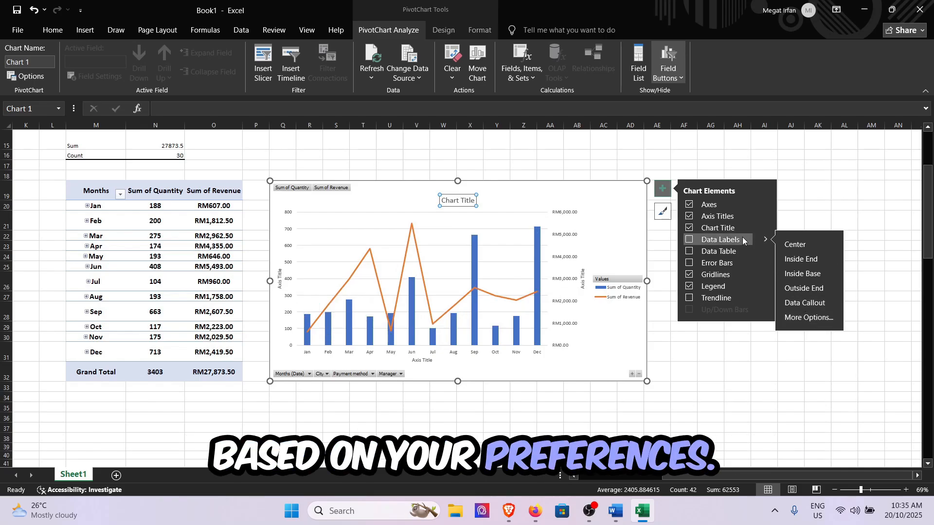
click(765, 239)
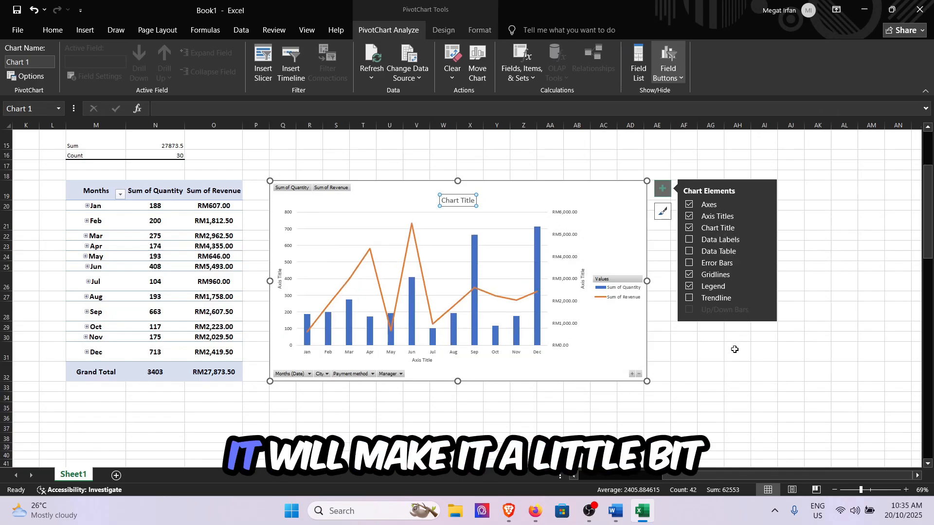
click(765, 251)
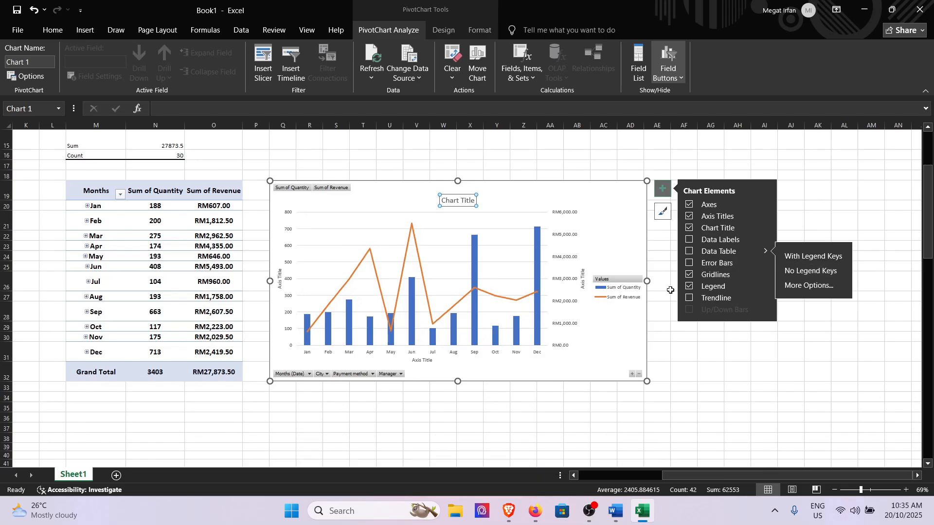
Step: Change the combo chart's horizontal axis title to "Months"
click(426, 362)
double_click(427, 360)
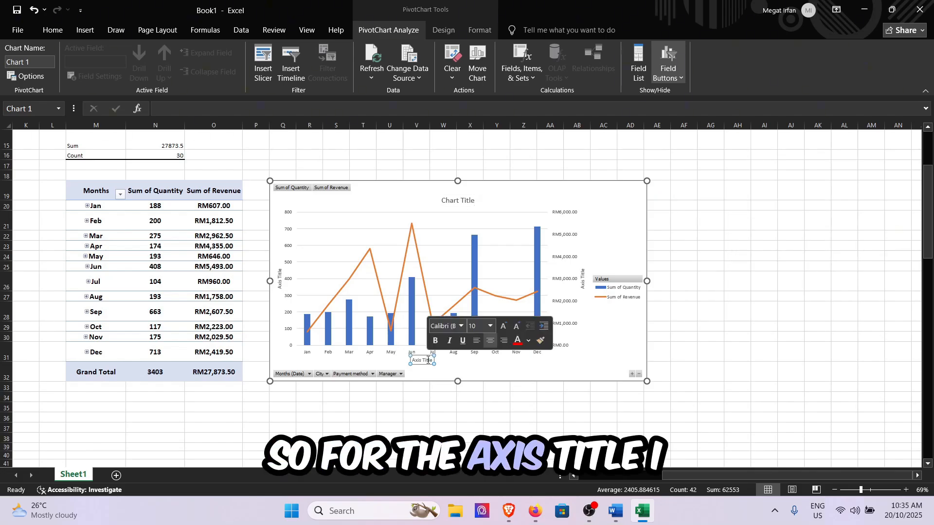
triple_click(428, 362)
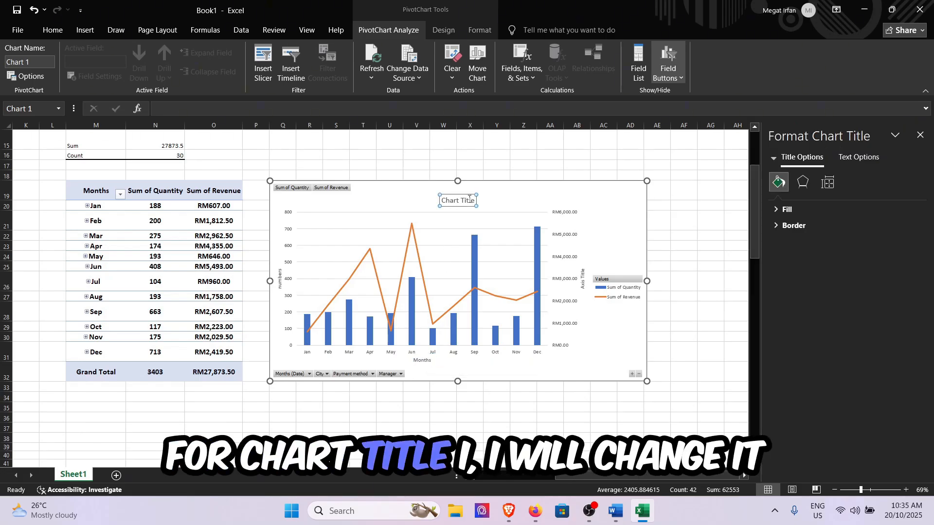
Step: Change the chart title to "Data Summary" and close the formatting pane
click(470, 199)
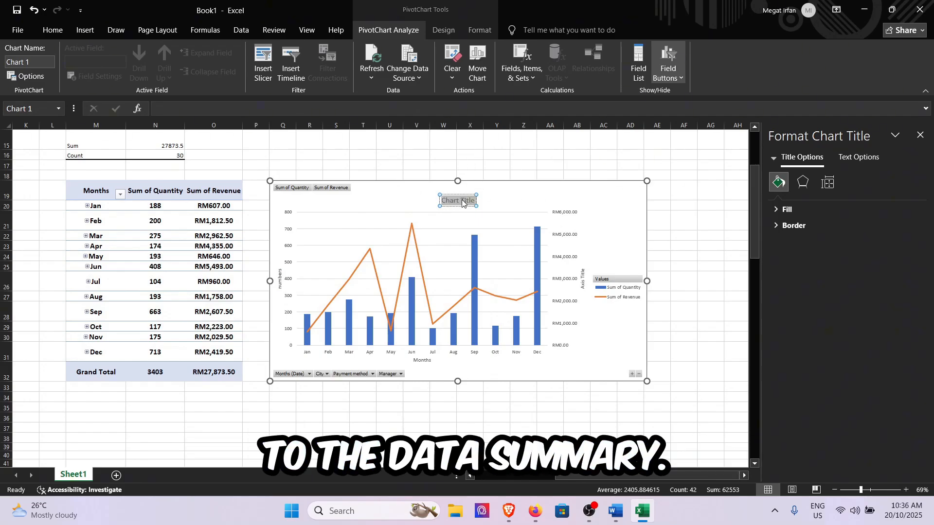
key(BackSpace)
text(Data)
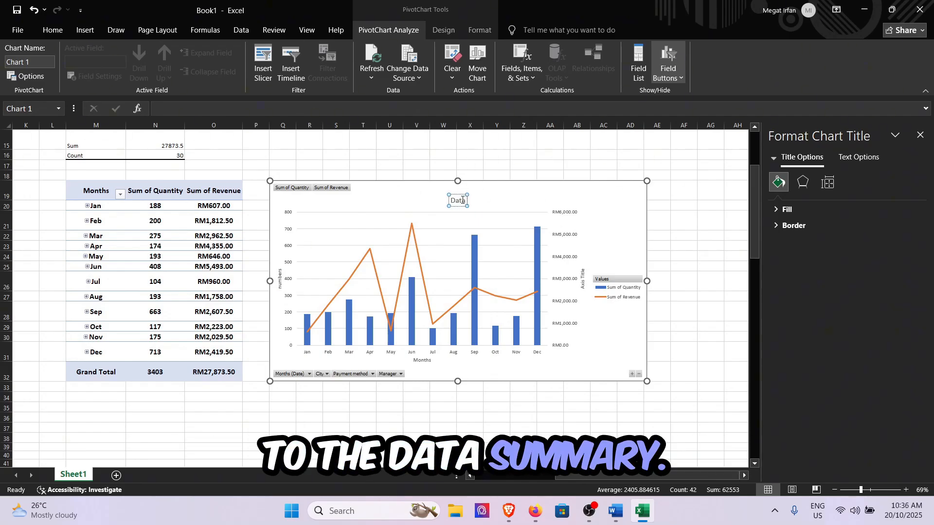
text( Summary)
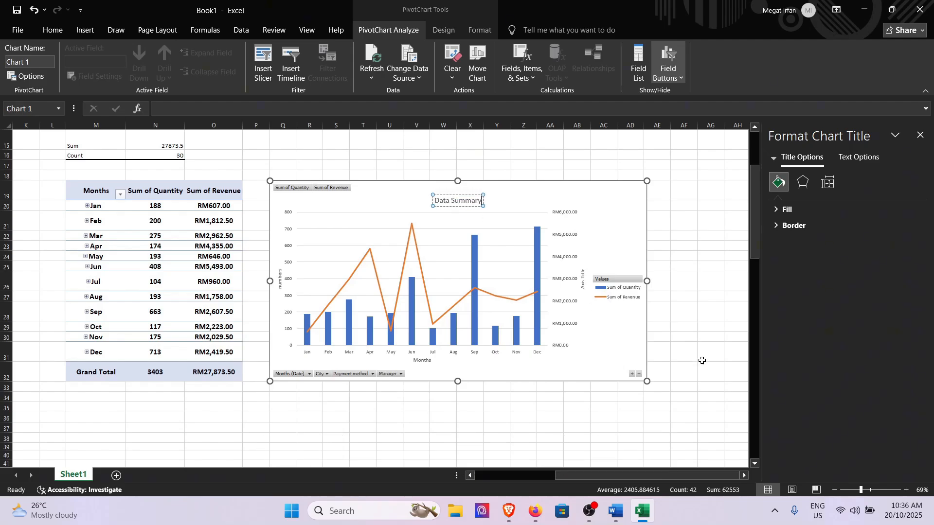
click(919, 136)
Step: Enlarge the Data Summary chart to reach about column AH and row 16, and apply chart Style 6
click(629, 218)
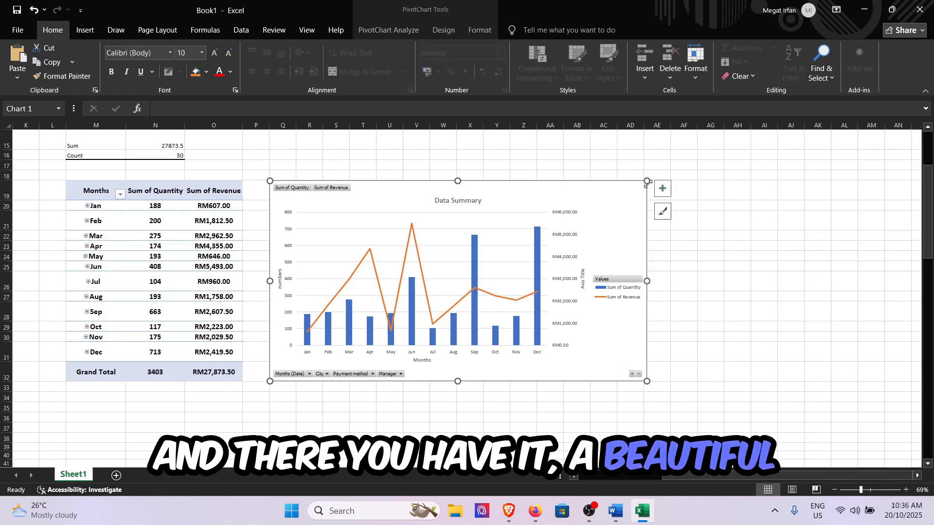
drag(647, 181, 740, 151)
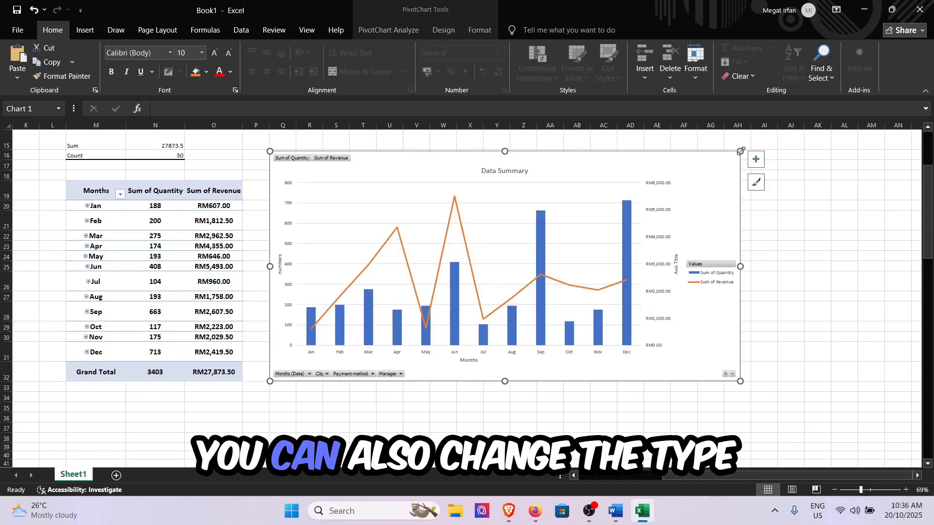
click(754, 189)
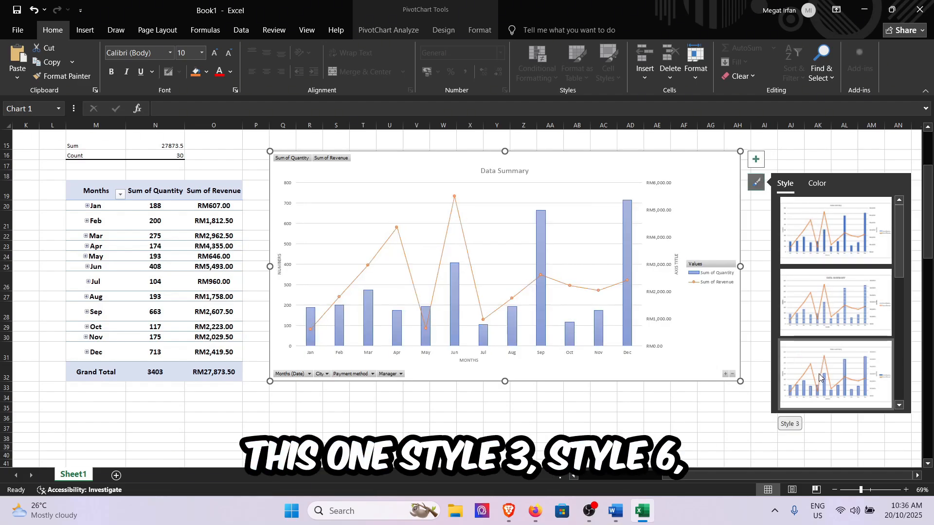
scroll(819, 373, down, 3)
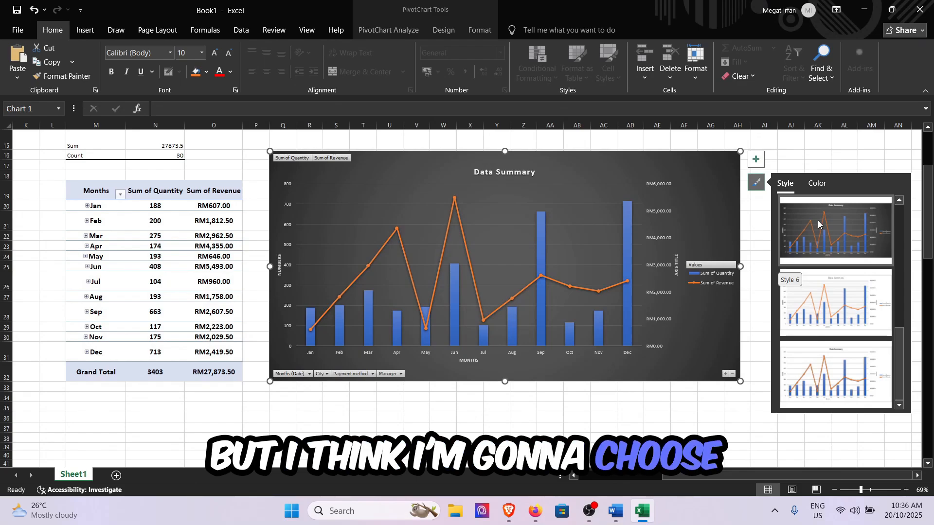
click(818, 222)
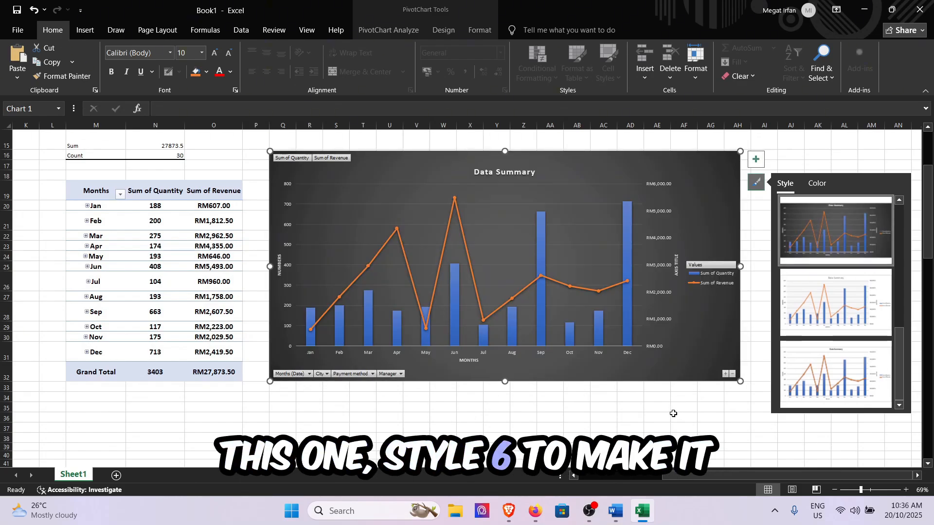
click(669, 434)
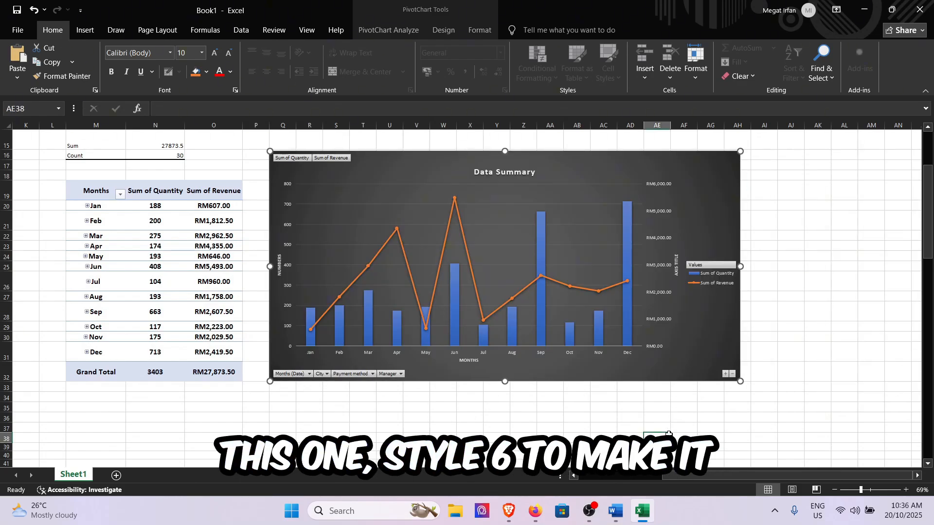
Step: Enlarge the dark-styled chart further so that it reaches about column AJ and row 11
scroll(664, 221, up, 1)
click(662, 215)
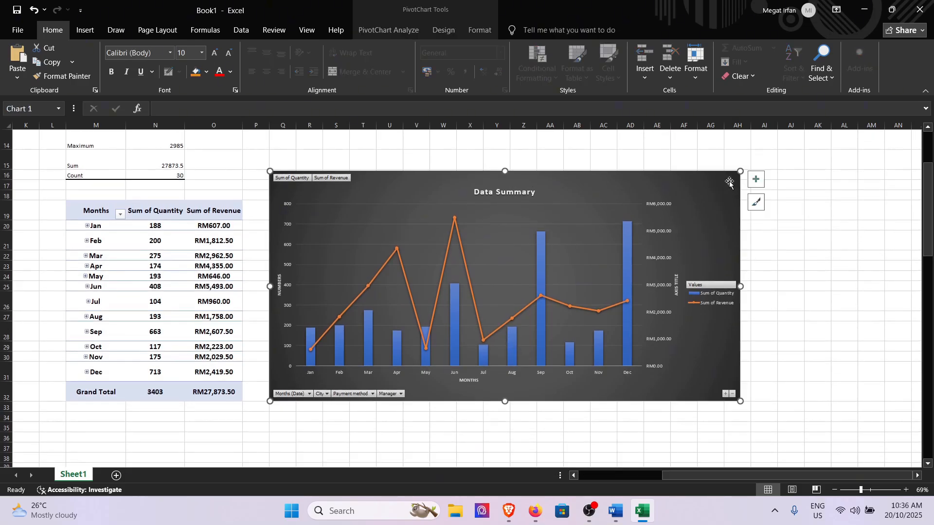
drag(740, 171, 796, 134)
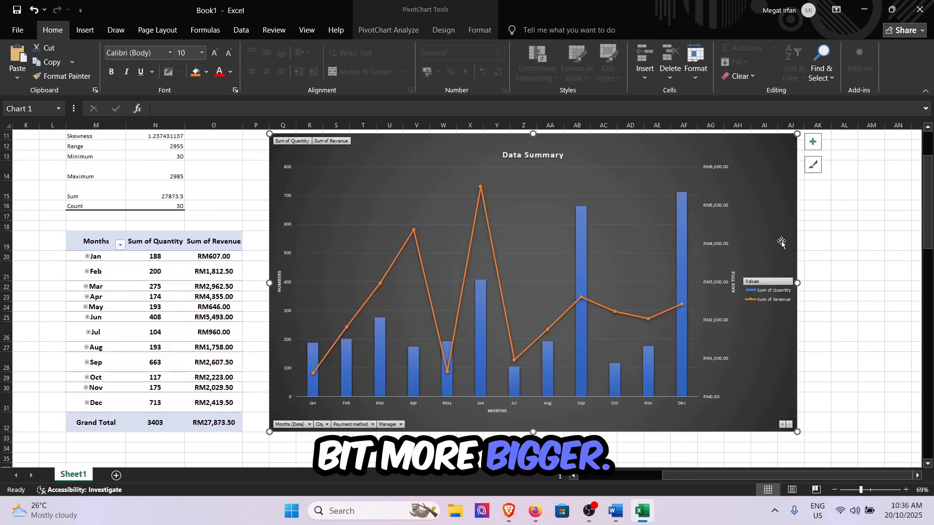
click(844, 274)
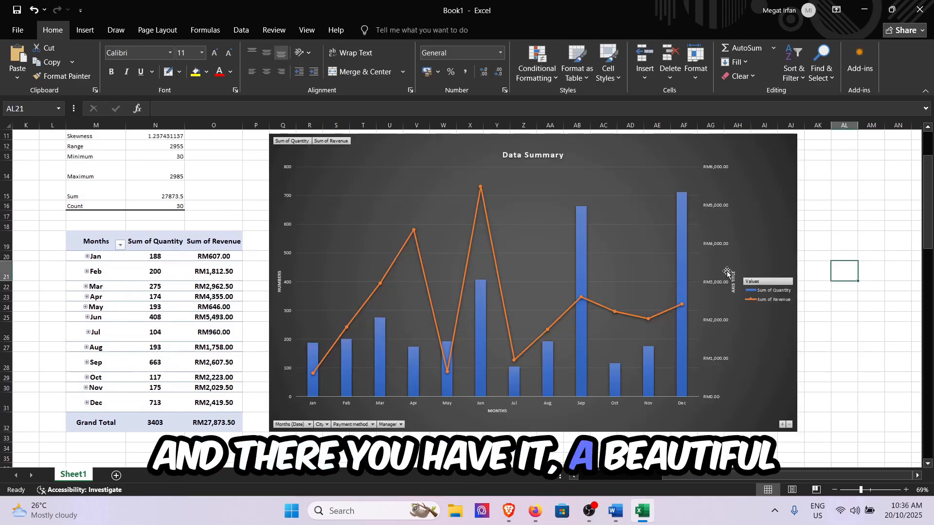
Step: Change the primary vertical axis title from its placeholder wording to "QUANTITY"
click(277, 283)
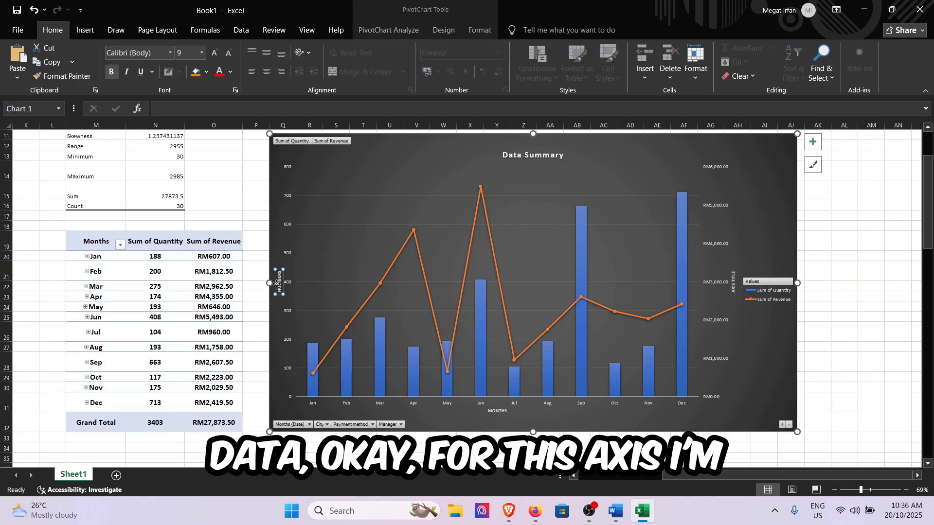
double_click(279, 284)
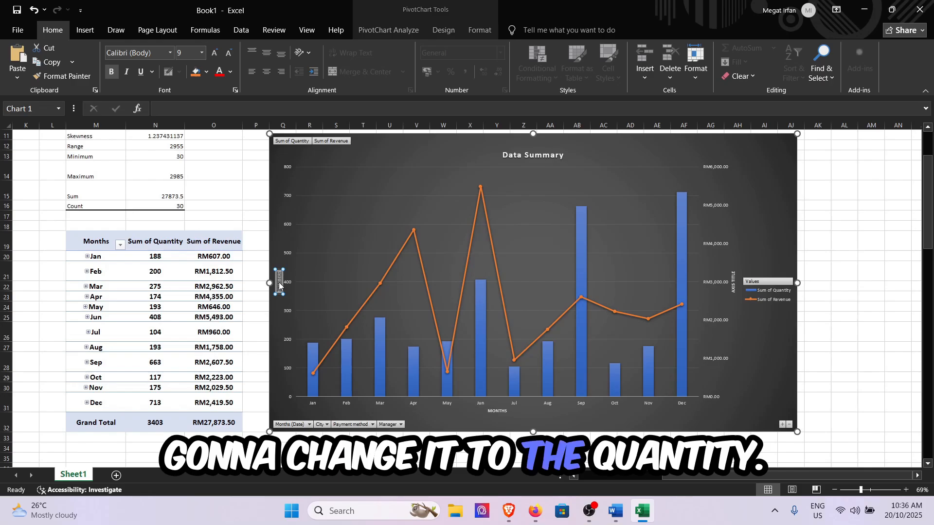
text(QUANTITY)
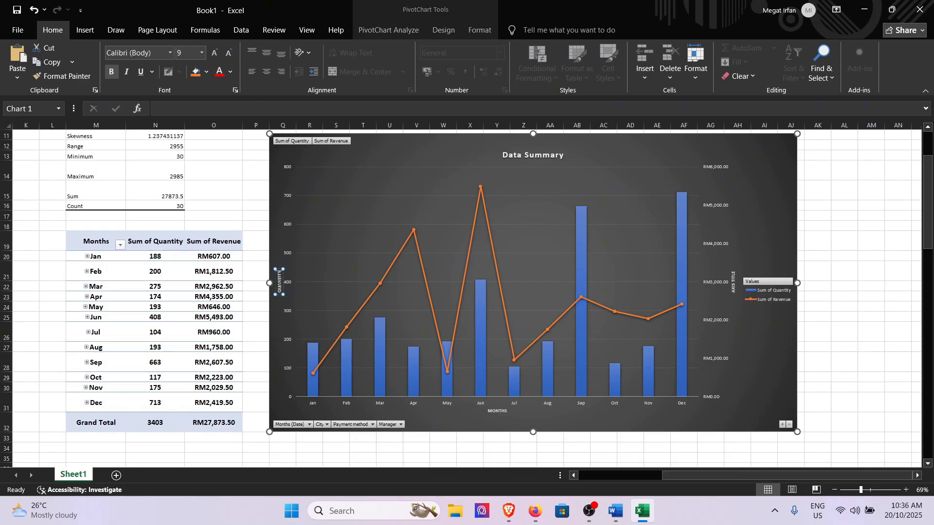
Step: Change the secondary vertical axis title to "REVENUE" and deselect the chart
click(733, 281)
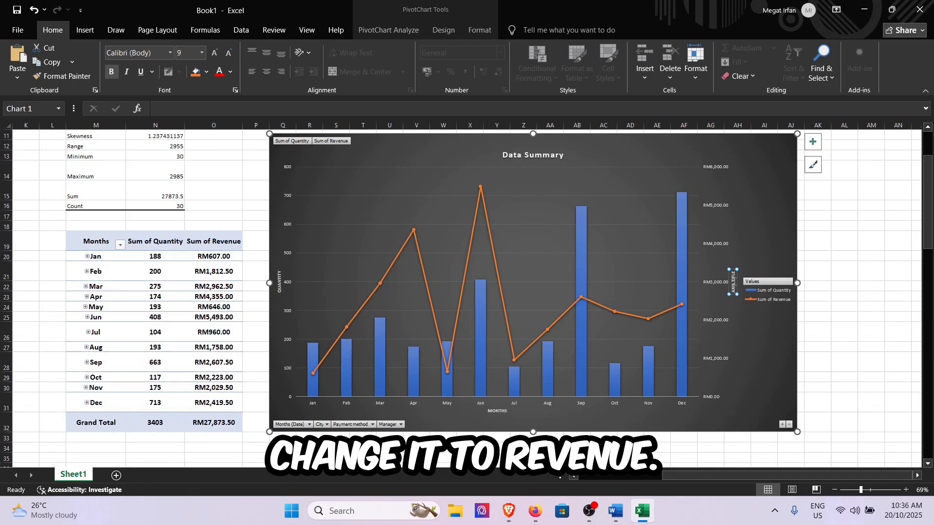
double_click(733, 281)
drag(733, 271, 734, 283)
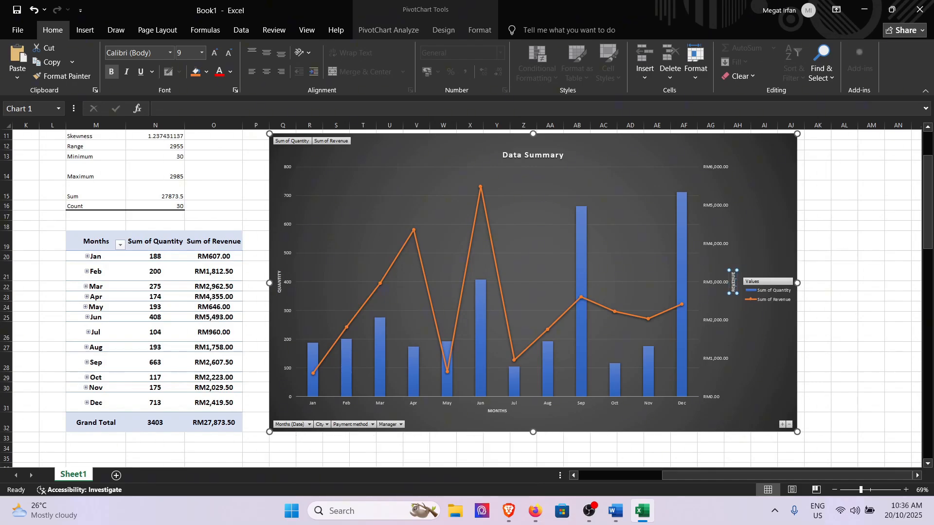
click(821, 305)
Step: Widen the Revenue and Price columns of the orders table so that all their amounts fit
scroll(822, 304, down, 2)
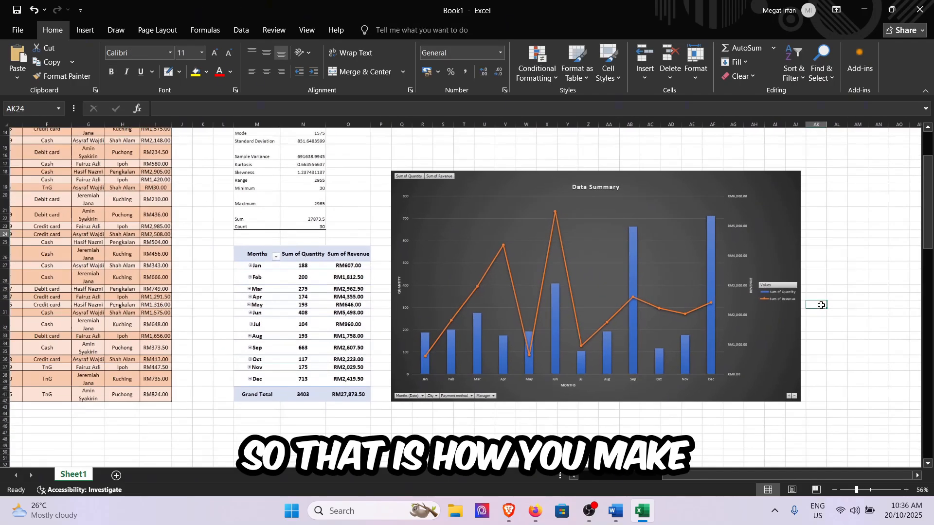
scroll(388, 221, down, 1)
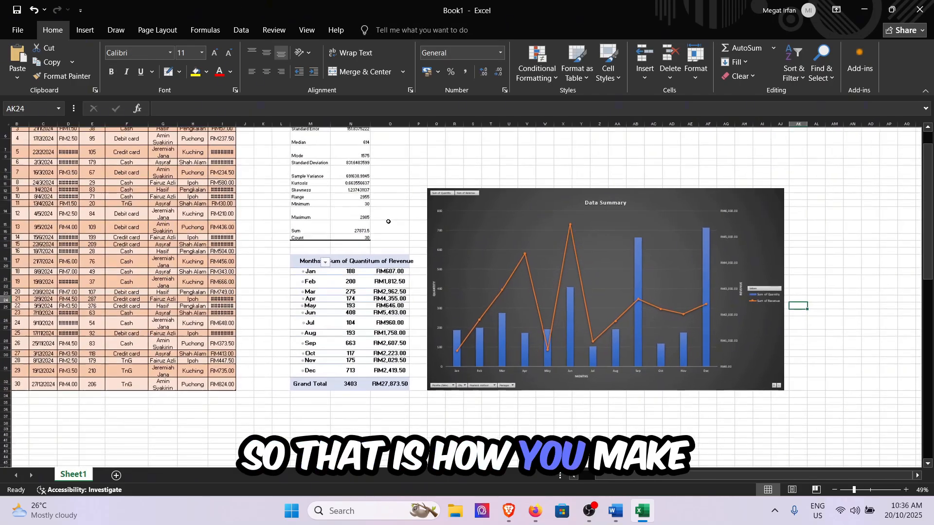
scroll(387, 221, up, 2)
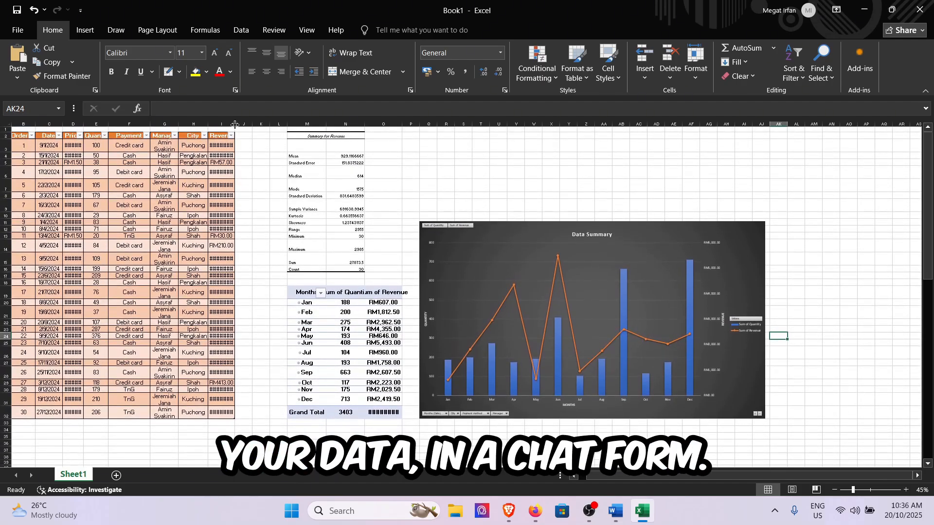
drag(241, 124, 240, 125)
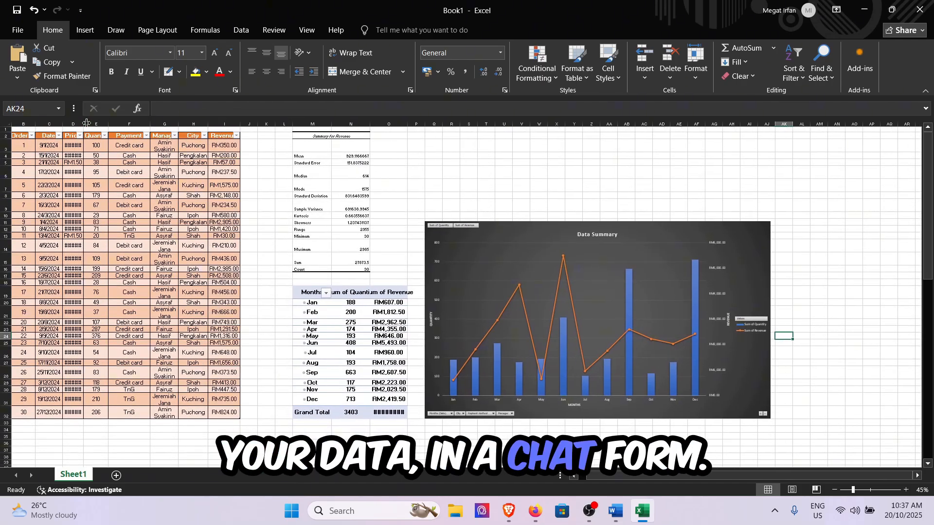
drag(84, 124, 88, 124)
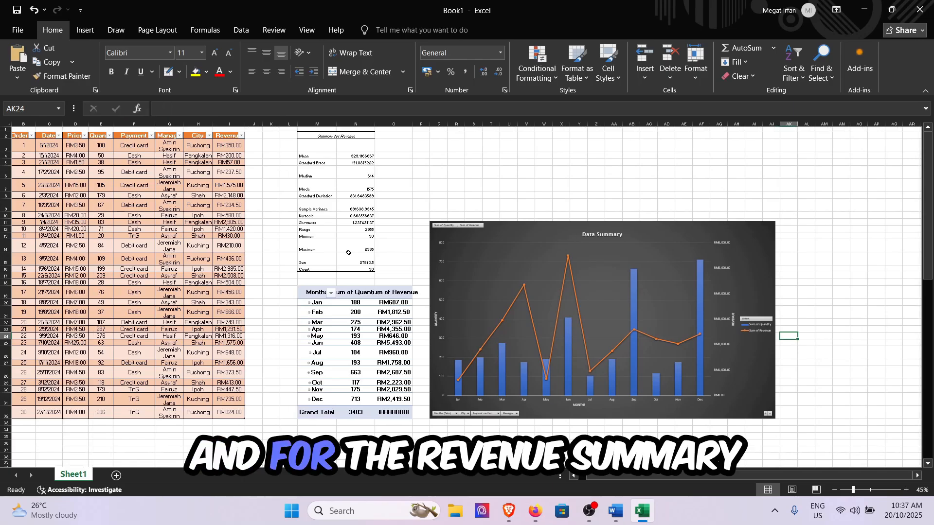
Step: Widen the PivotTable's Sum of Revenue and Sum of Quantity columns so that their headers and the grand total fit
double_click(412, 124)
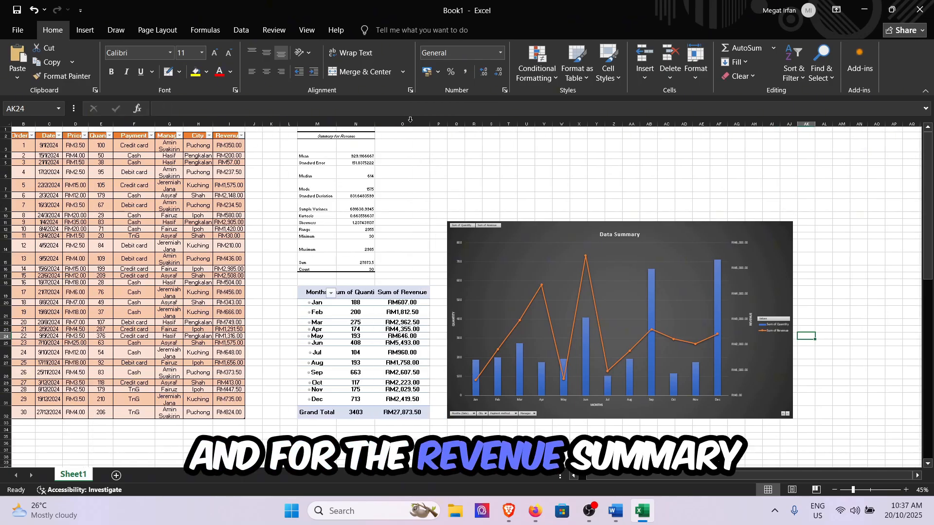
drag(373, 125, 390, 124)
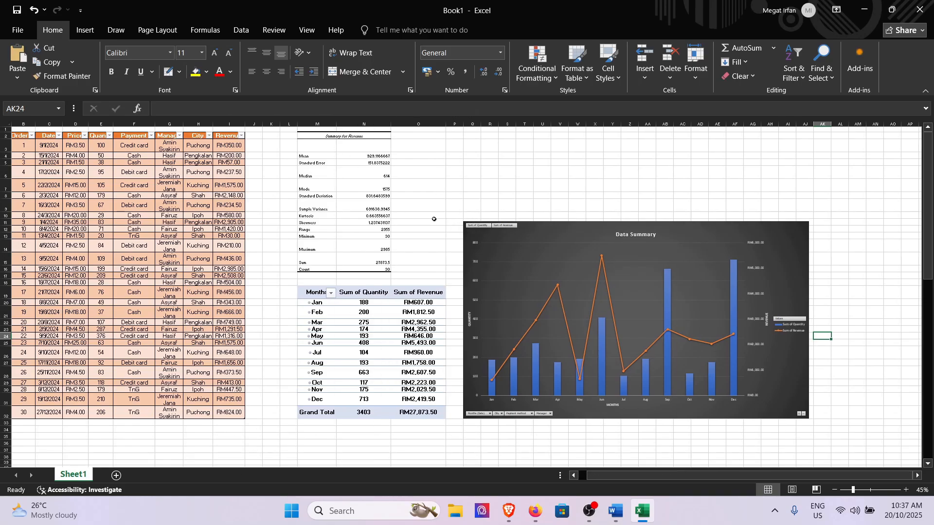
scroll(424, 217, left, 1)
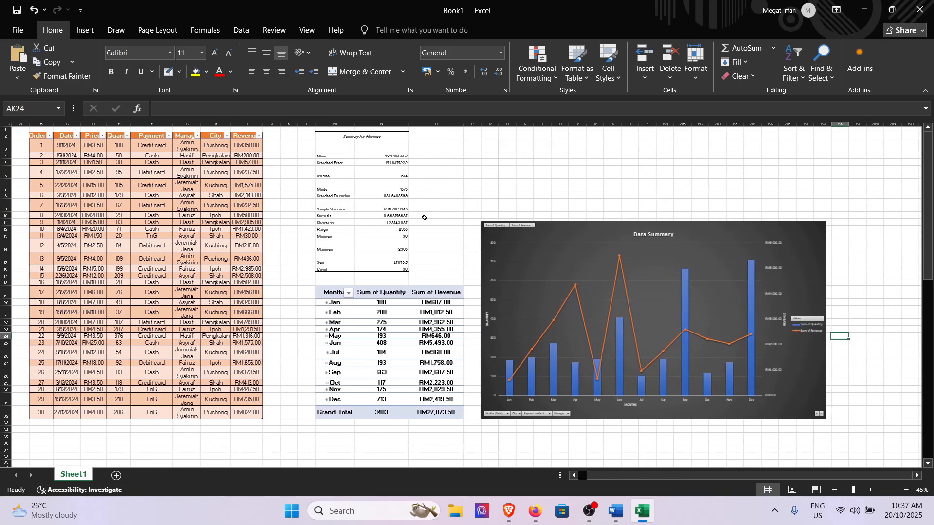
Step: Save the workbook as "Data Analysis 1" in the OneDrive - Personal Documents folder
click(17, 10)
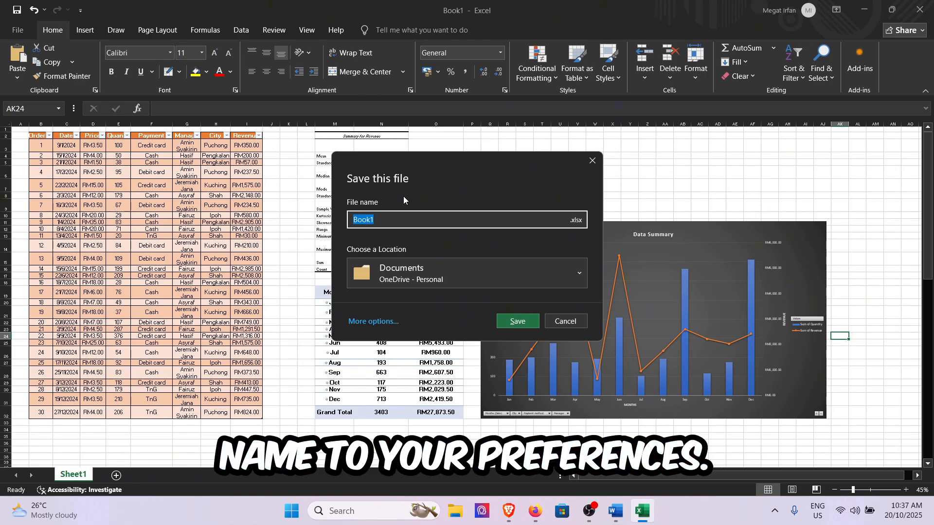
text(Data)
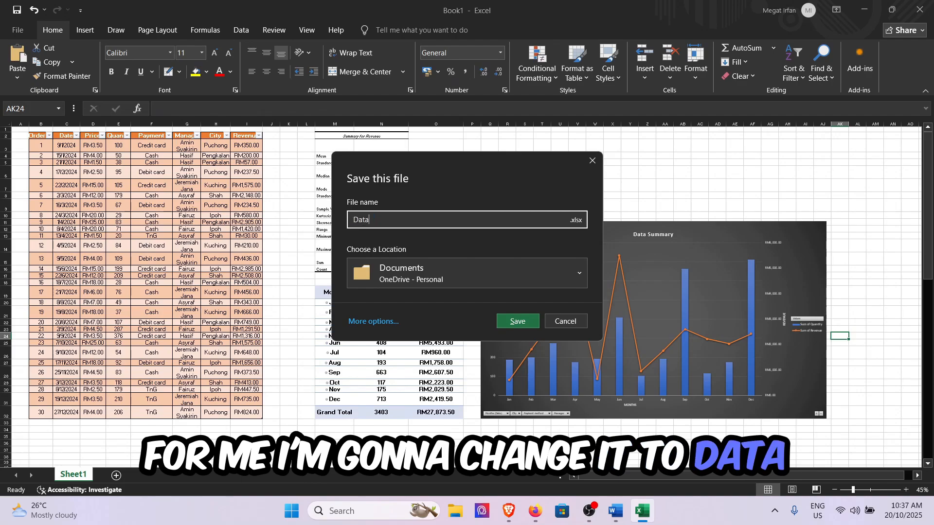
text( Analysis 1)
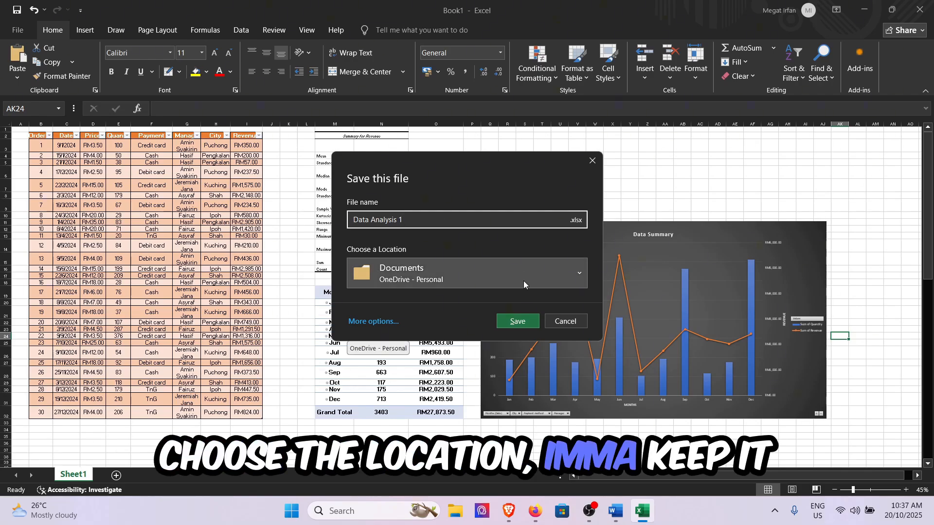
click(530, 323)
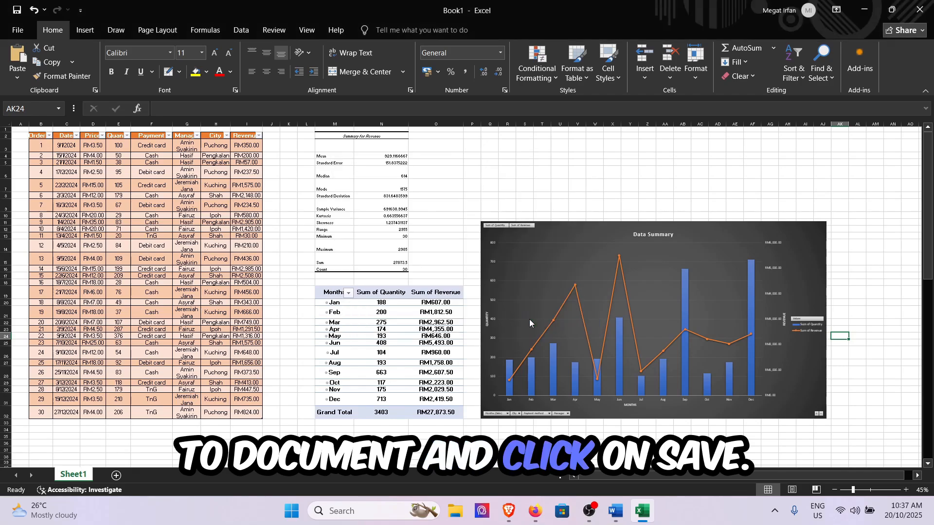